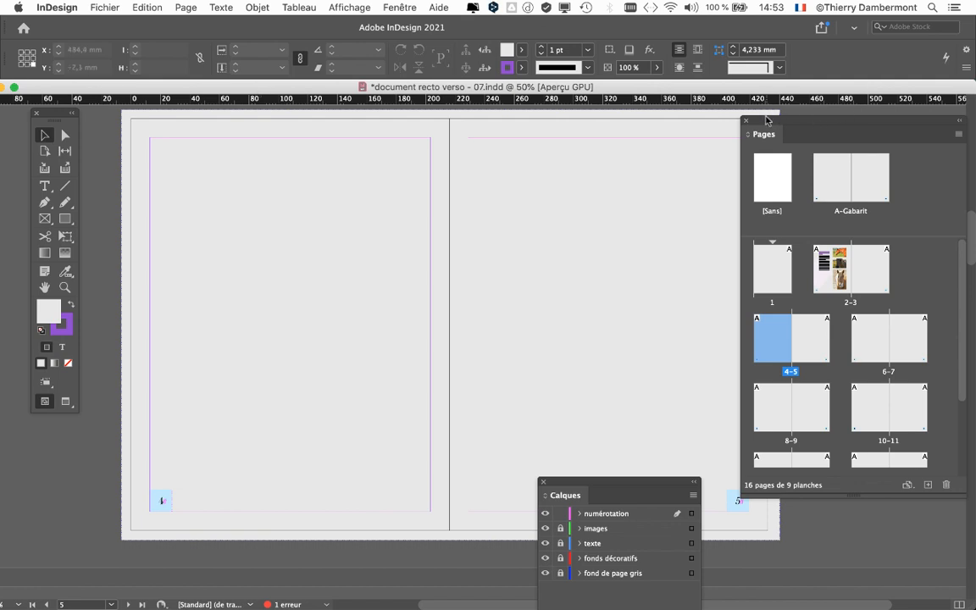
# Move the Pages panel aside to uncover the page 4–5 spread and close the Layers (Calques) panel
pyautogui.moveTo(762, 122); pyautogui.dragTo(809, 119)
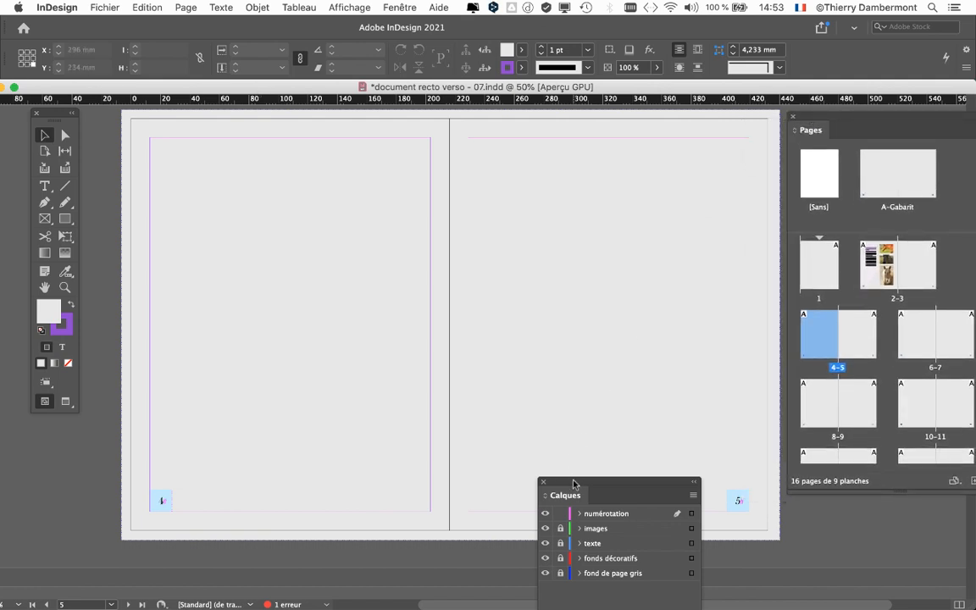
pyautogui.moveTo(578, 485); pyautogui.dragTo(873, 534)
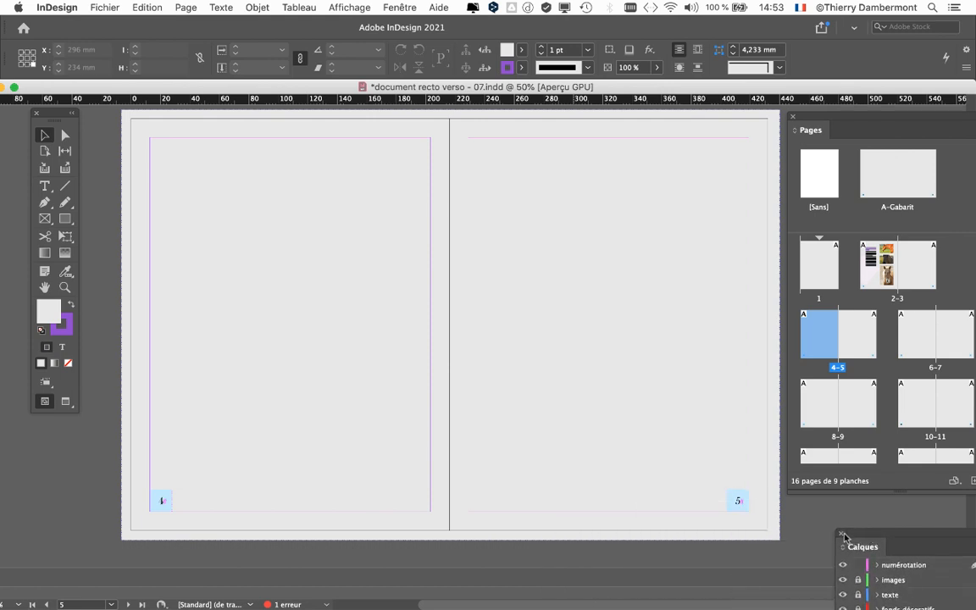
pyautogui.click(843, 535)
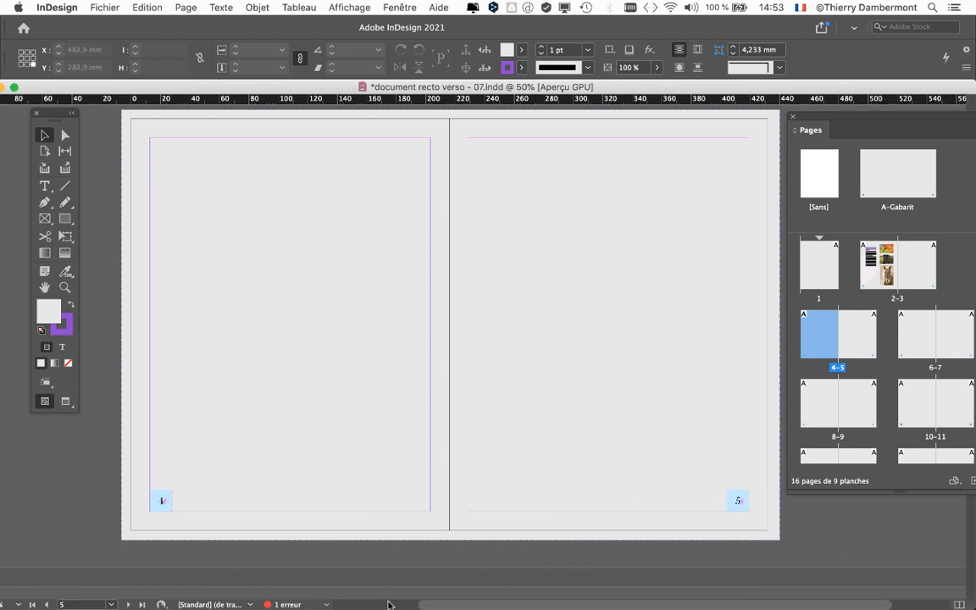
# Examine how the current page number indicator relates to which page of the 4–5 spread is in view
pyautogui.moveTo(974, 608); pyautogui.dragTo(974, 485)
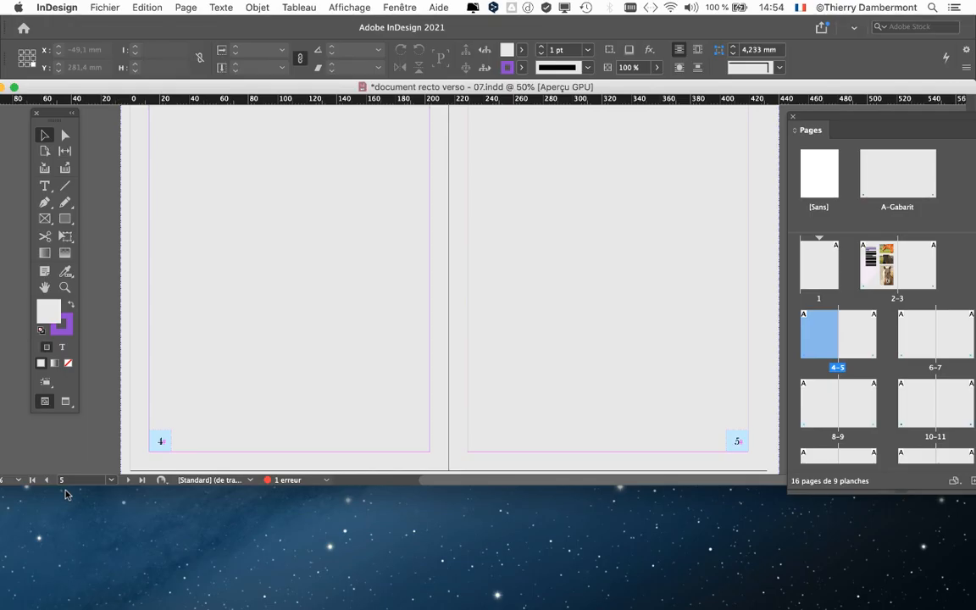
pyautogui.hscroll(-3, 456, 484)
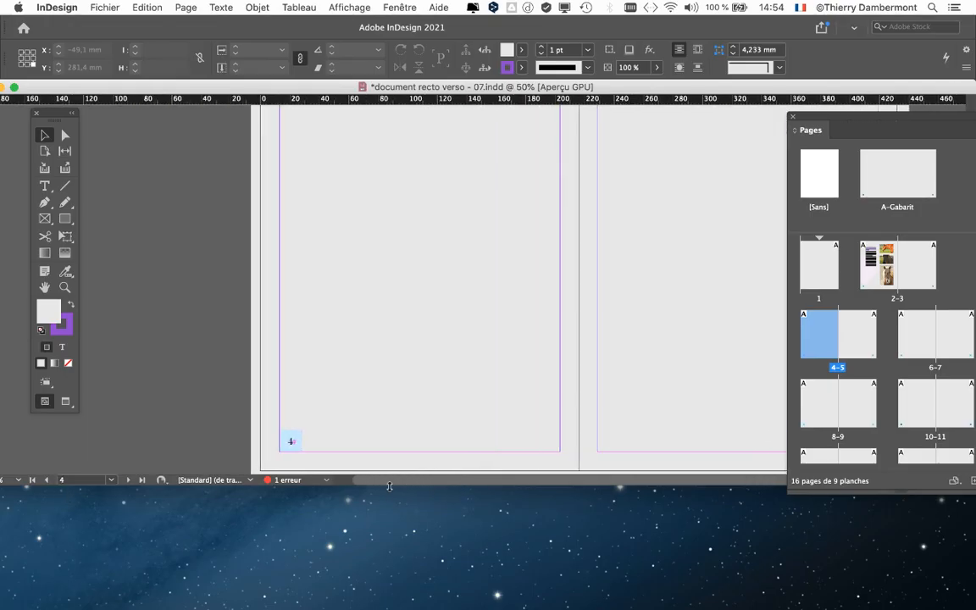
pyautogui.hscroll(5, 525, 487)
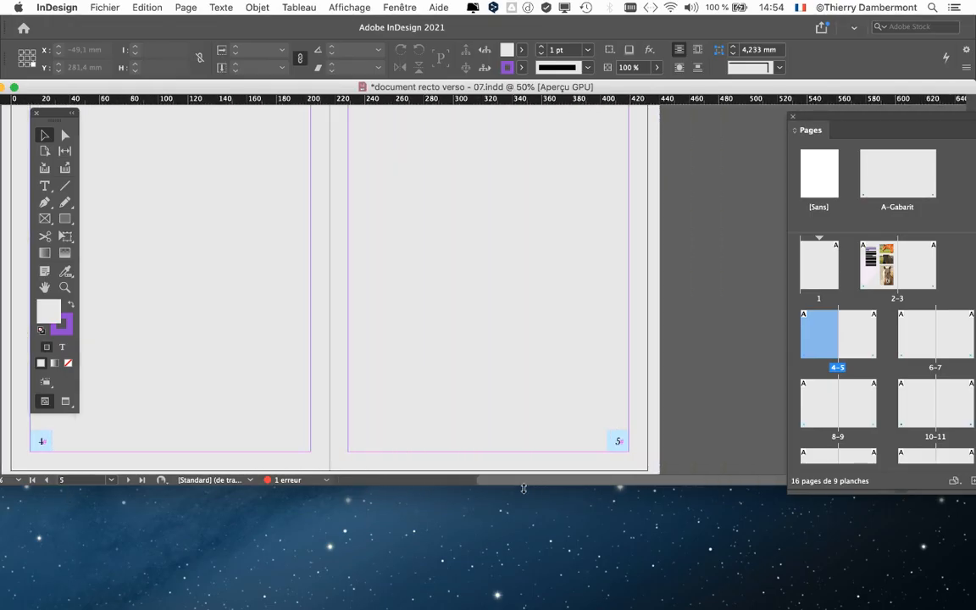
pyautogui.hscroll(-3, 524, 488)
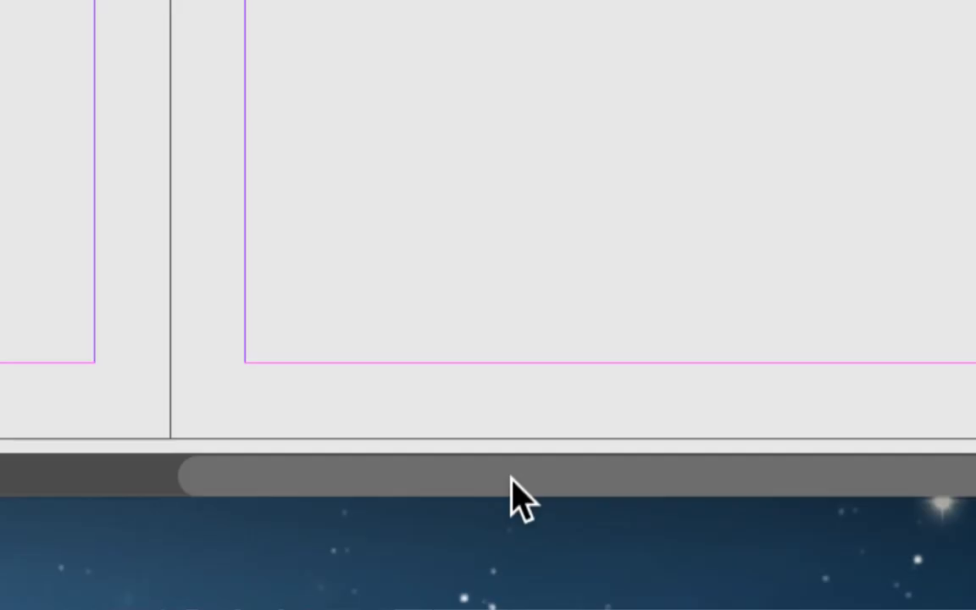
pyautogui.hscroll(3, 512, 496)
pyautogui.hscroll(-5, 508, 496)
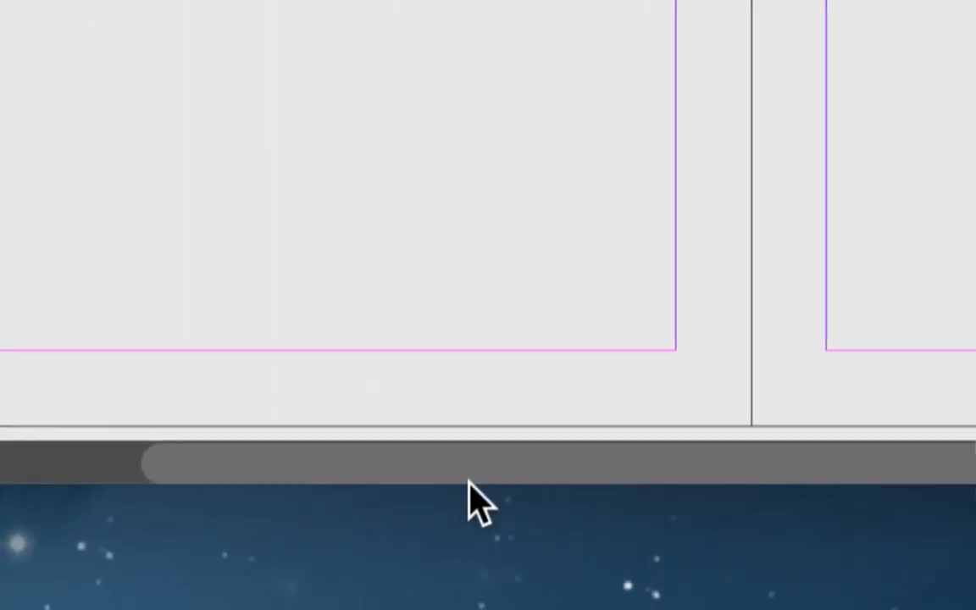
pyautogui.hscroll(5, 493, 496)
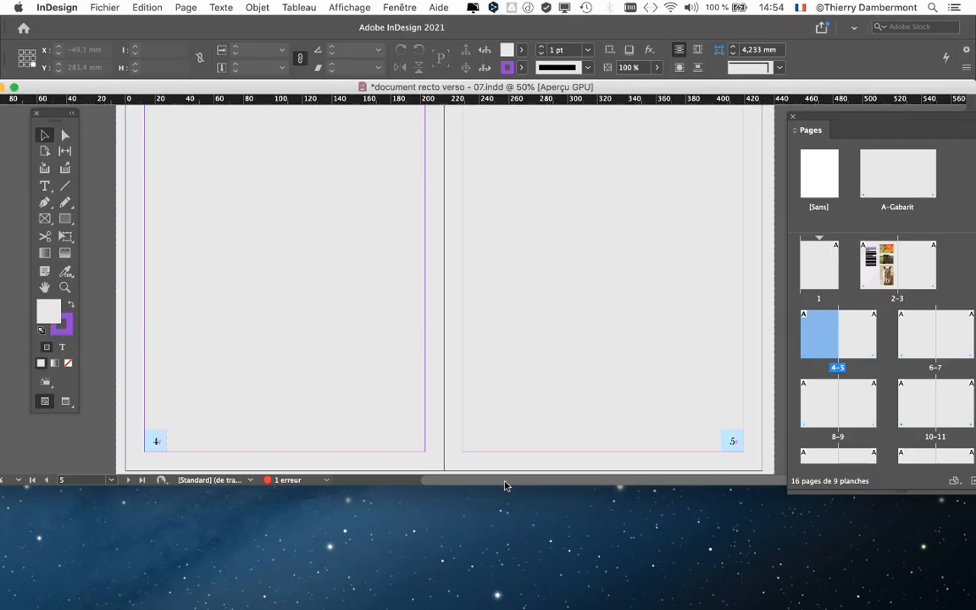
pyautogui.hscroll(-5, 506, 485)
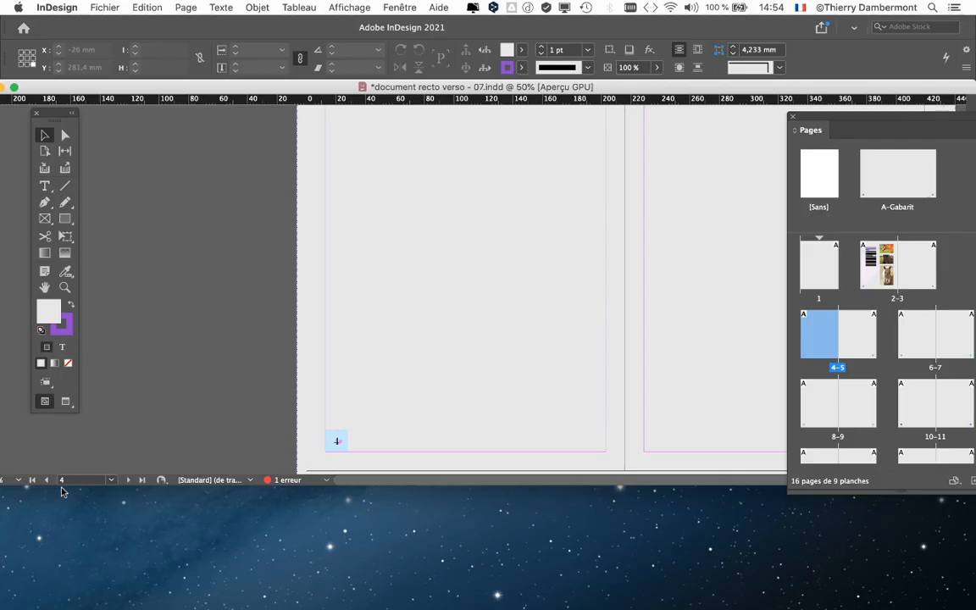
pyautogui.hscroll(5, 354, 484)
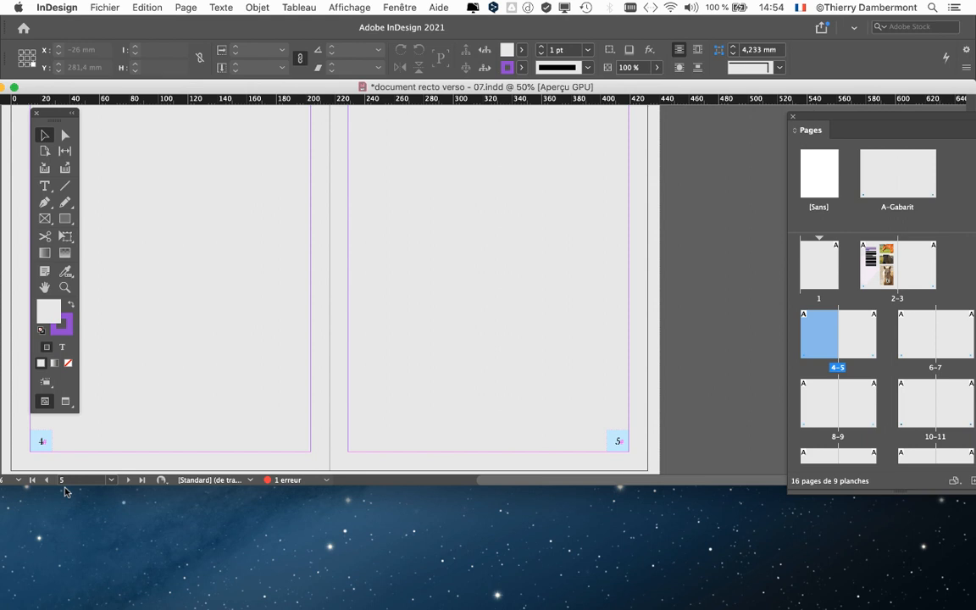
pyautogui.moveTo(510, 486); pyautogui.dragTo(283, 482)
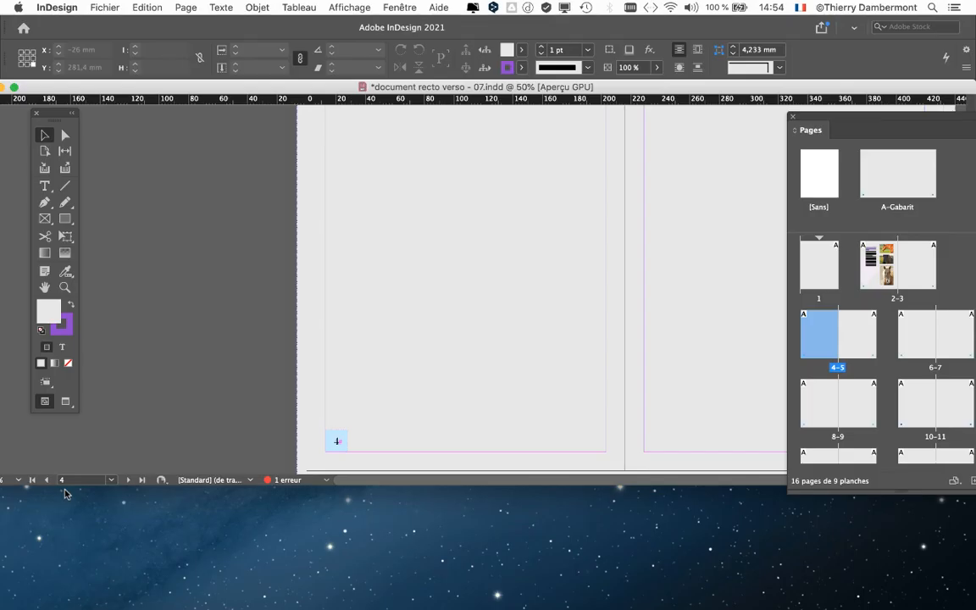
pyautogui.moveTo(425, 481); pyautogui.dragTo(568, 489)
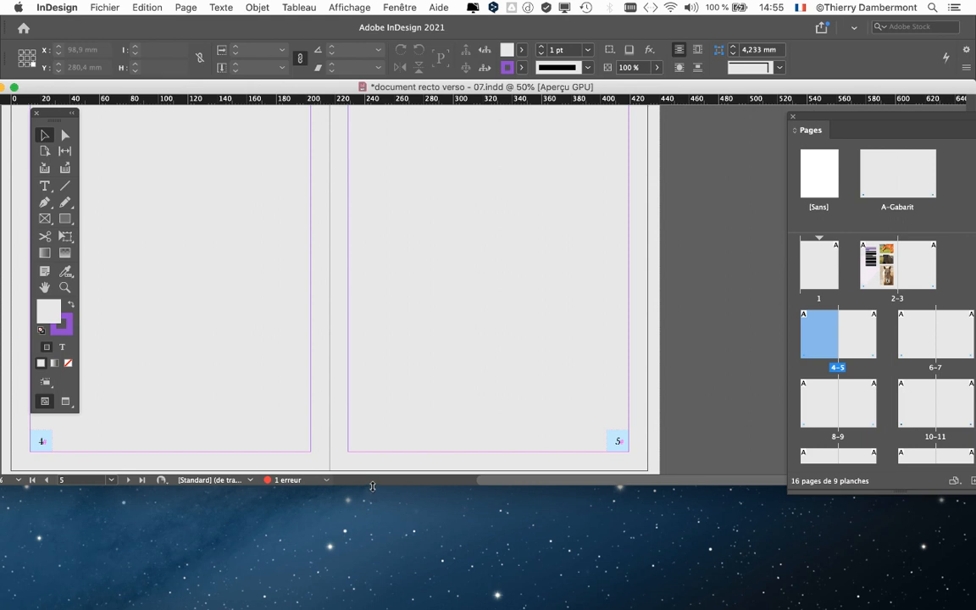
pyautogui.moveTo(373, 486); pyautogui.dragTo(374, 596)
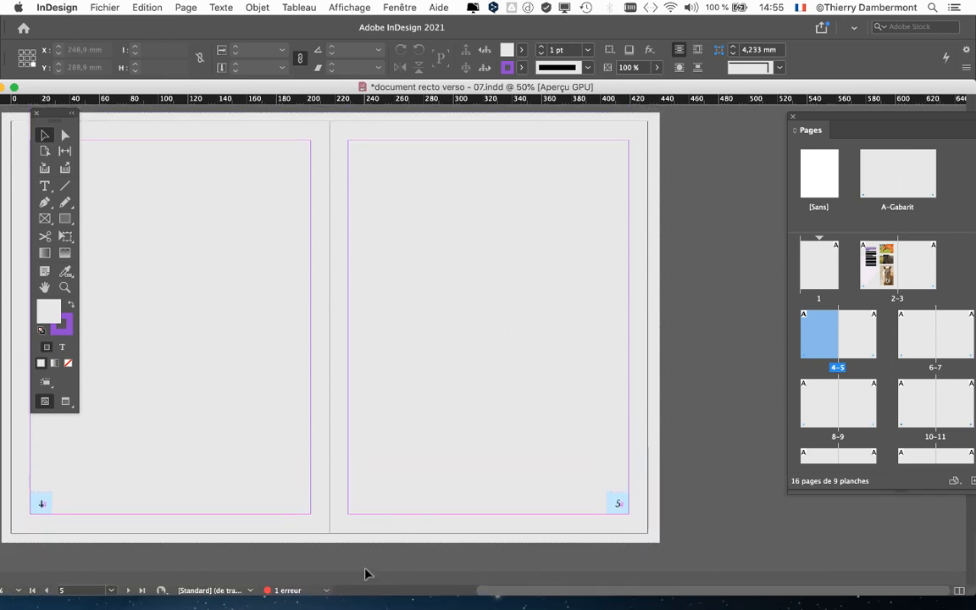
# Make page 4 the current page and set all four of its linked margins to 5 mm
pyautogui.moveTo(499, 596); pyautogui.dragTo(326, 605)
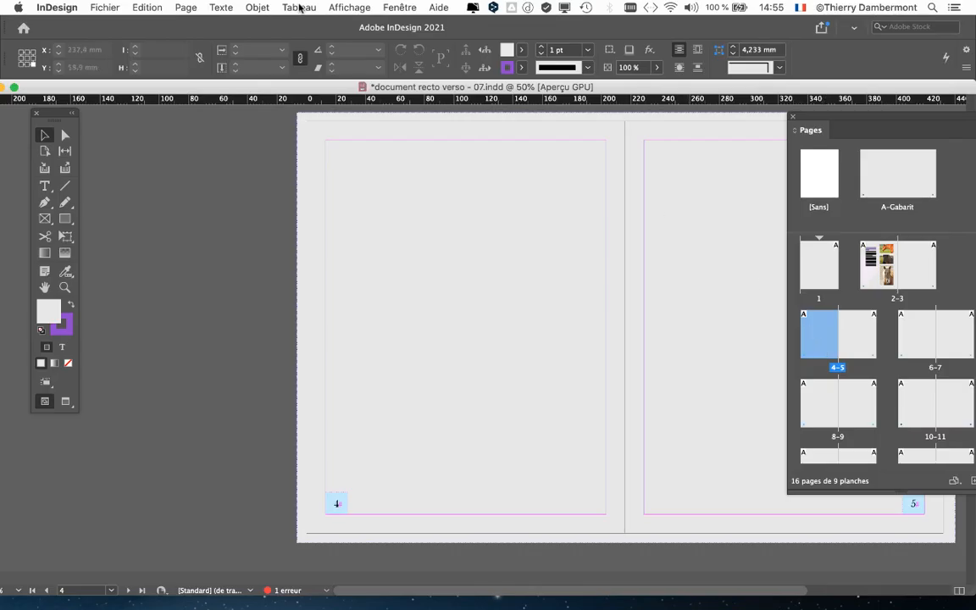
pyautogui.click(186, 7)
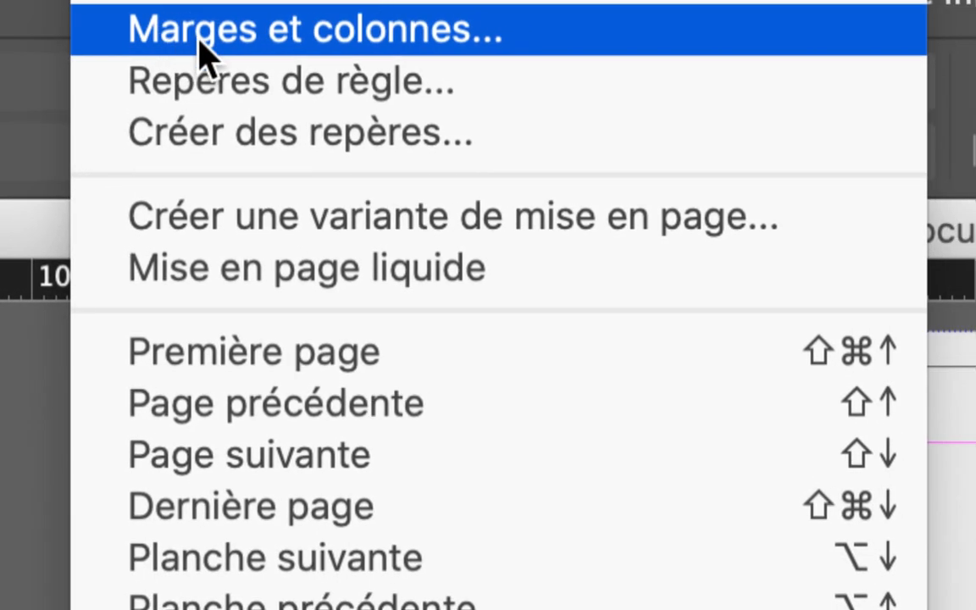
pyautogui.click(201, 39)
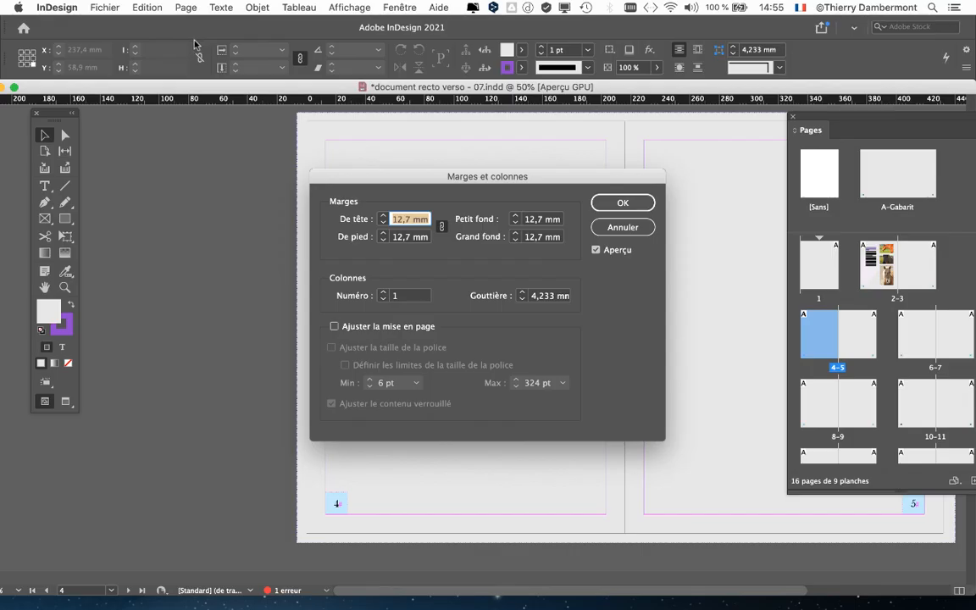
pyautogui.moveTo(569, 177); pyautogui.dragTo(414, 163)
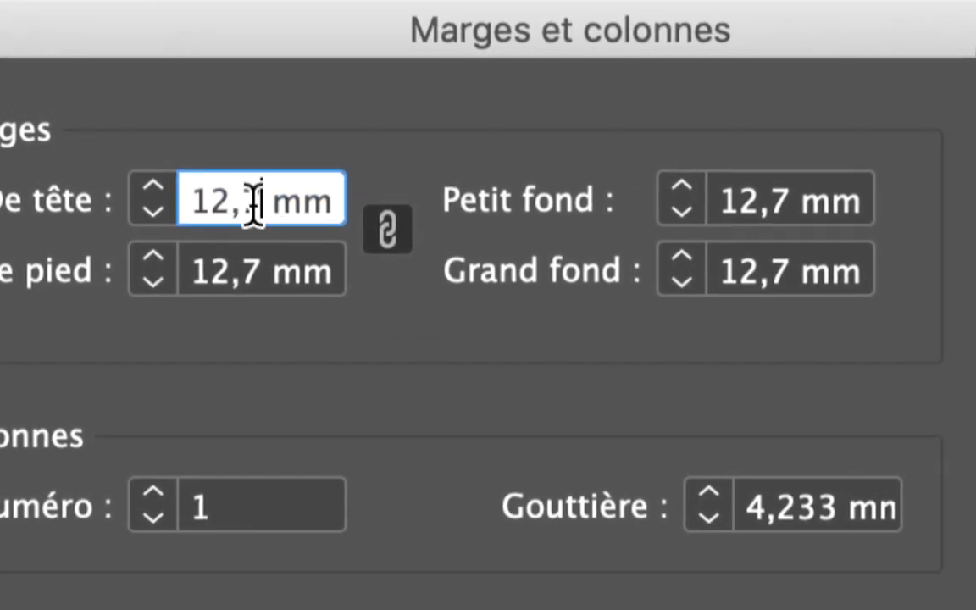
pyautogui.moveTo(254, 204); pyautogui.dragTo(204, 218)
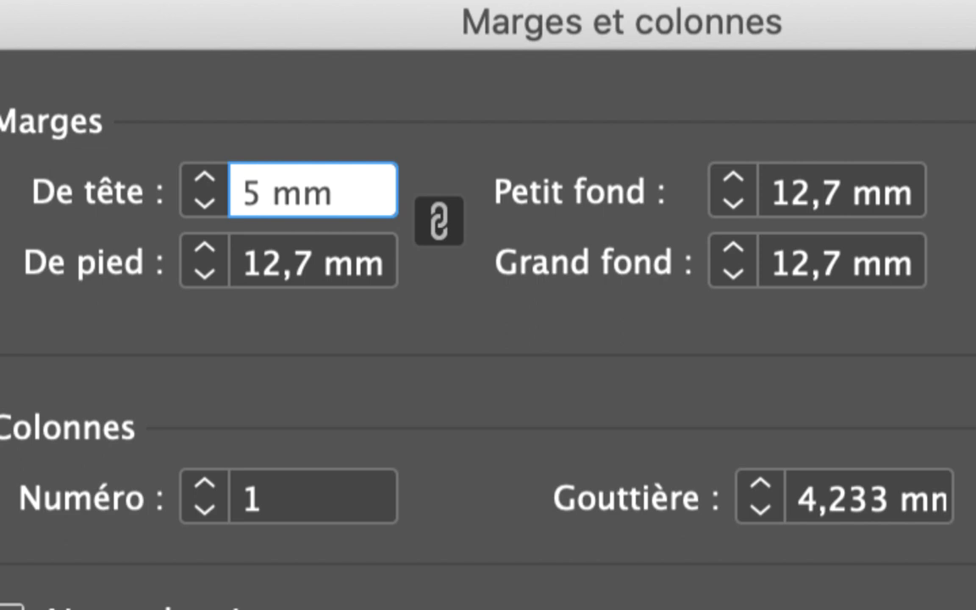
pyautogui.write('5')
pyautogui.press('Tab')
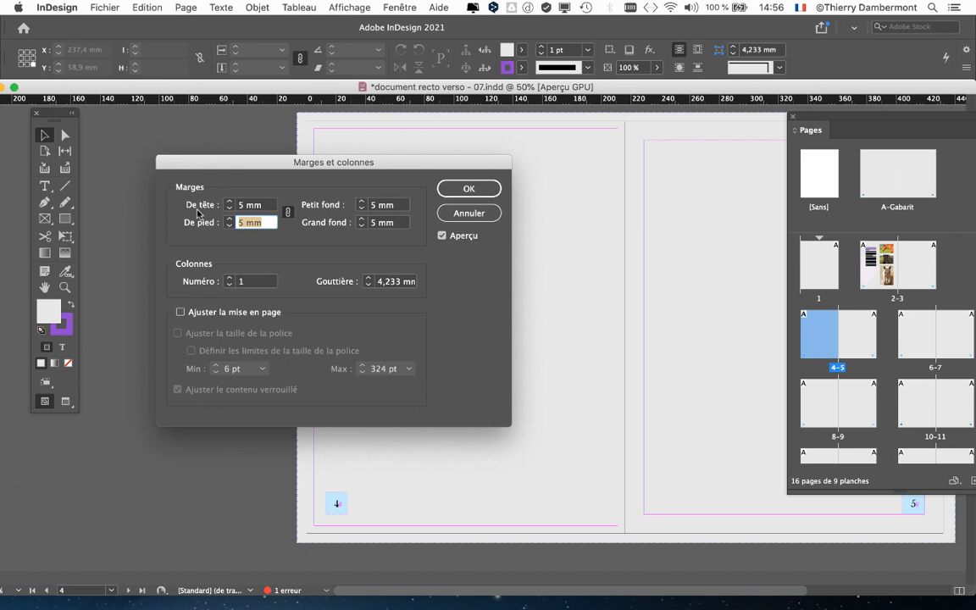
pyautogui.click(449, 193)
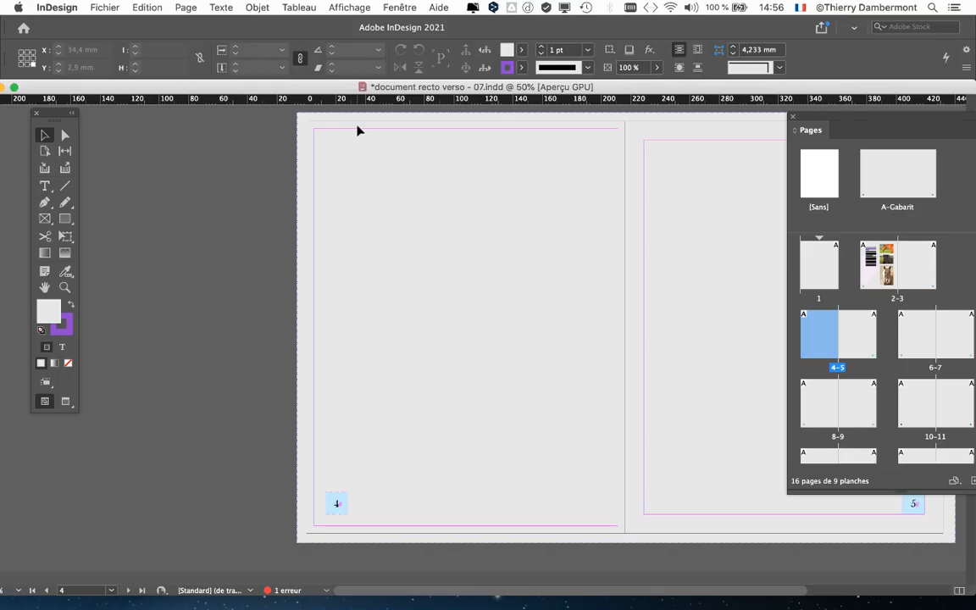
# Bring the whole 4–5 spread into view and enlarge the Pages panel enough to display every page thumbnail
pyautogui.press('space')
pyautogui.moveTo(479, 217); pyautogui.dragTo(275, 224)
pyautogui.moveTo(822, 124); pyautogui.dragTo(482, 120)
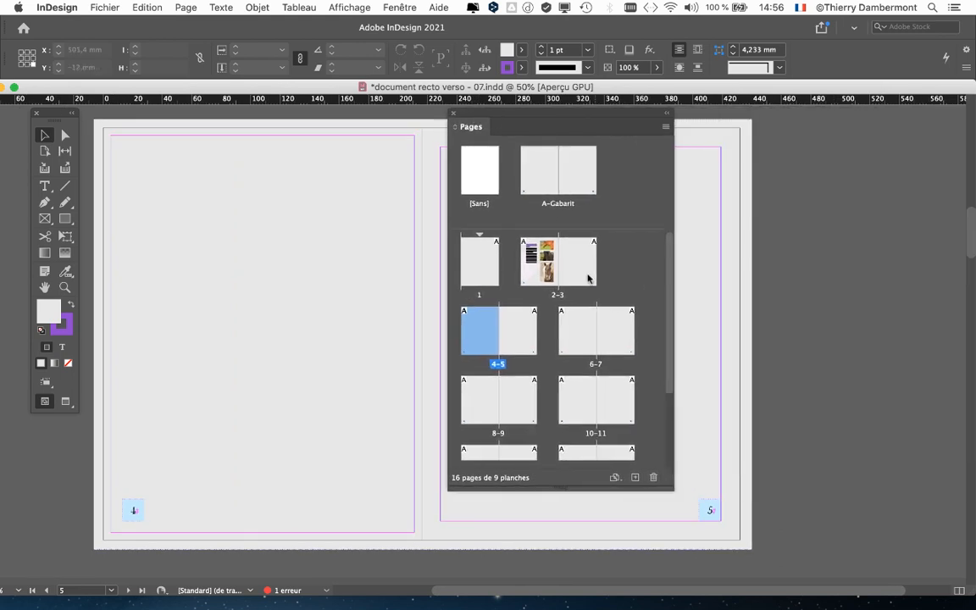
pyautogui.moveTo(663, 486); pyautogui.dragTo(951, 525)
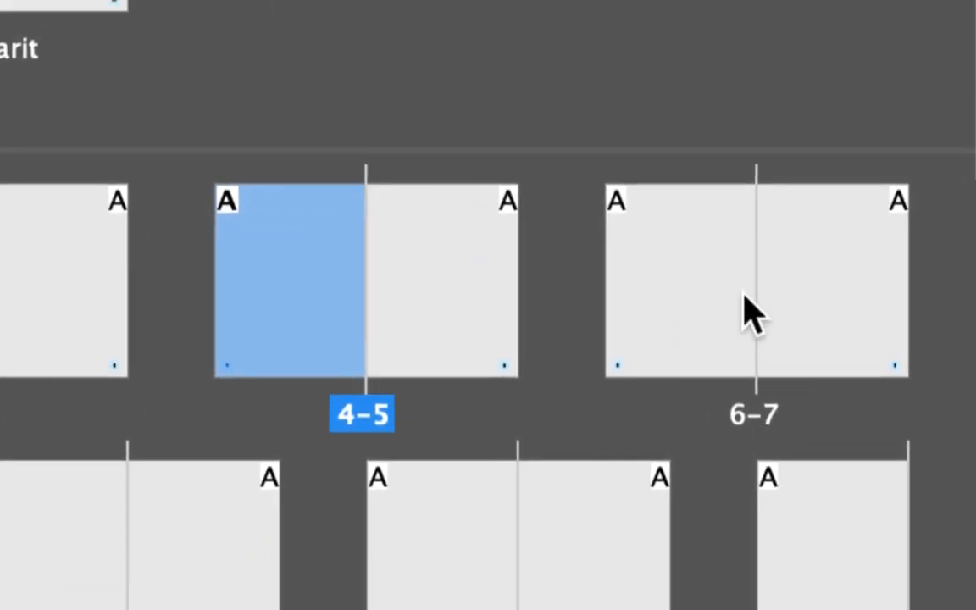
# Select the continuous range of pages 6 to 13 in the Pages panel and clear the selection
pyautogui.click(748, 312)
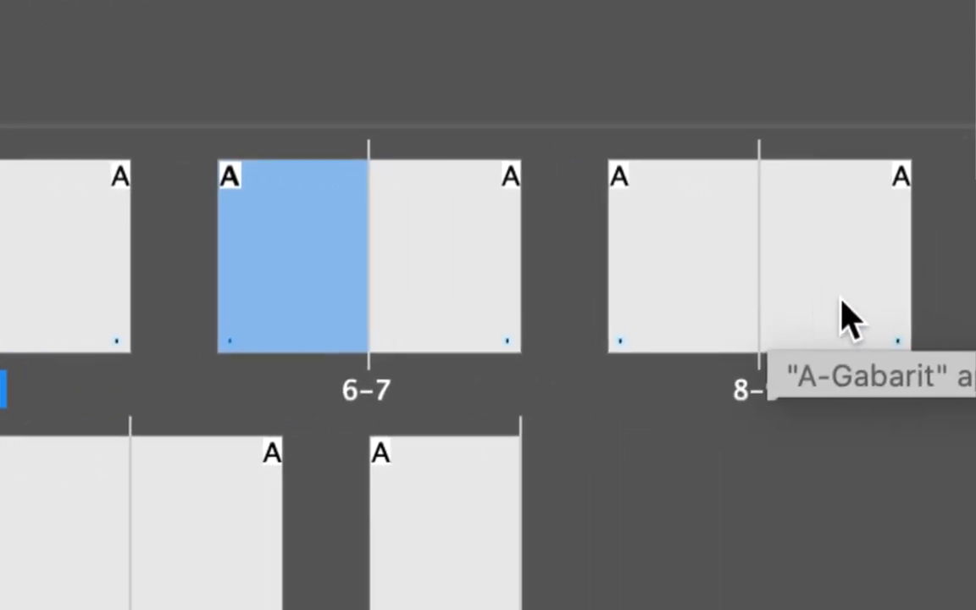
pyautogui.keyDown('shift'); pyautogui.click(849, 297); pyautogui.keyUp('shift')
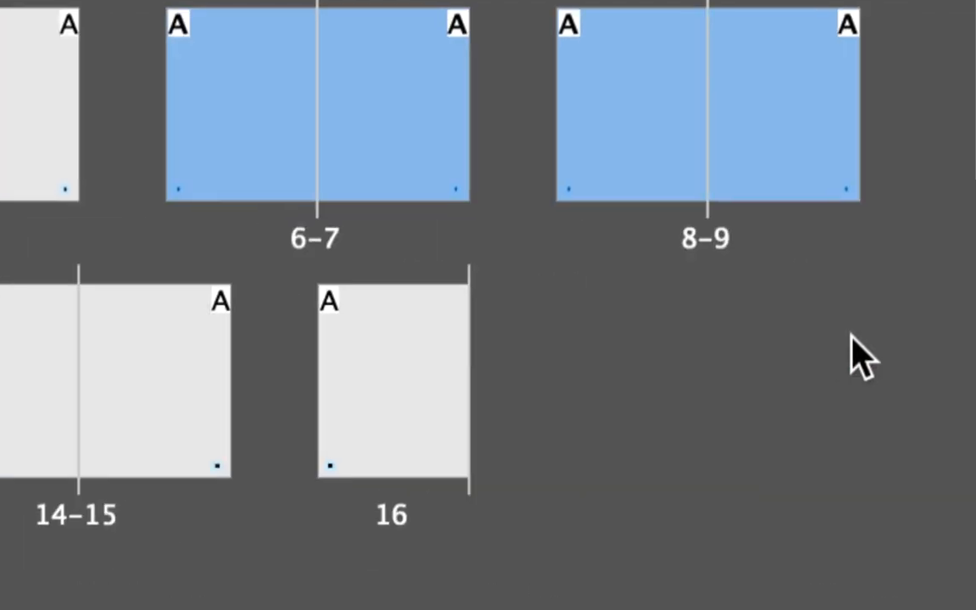
pyautogui.click(850, 332)
pyautogui.click(731, 298)
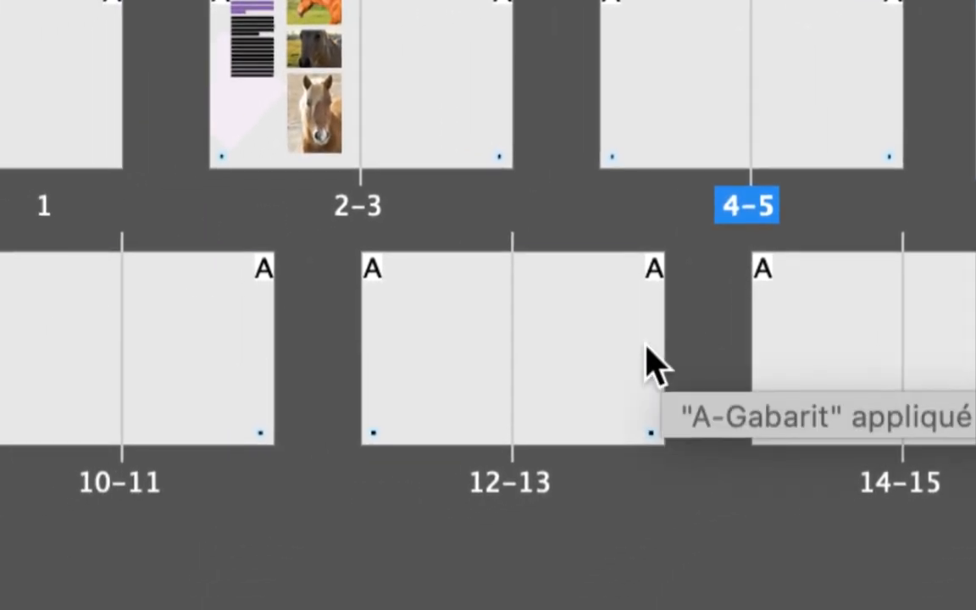
pyautogui.keyDown('shift'); pyautogui.click(646, 345); pyautogui.keyUp('shift')
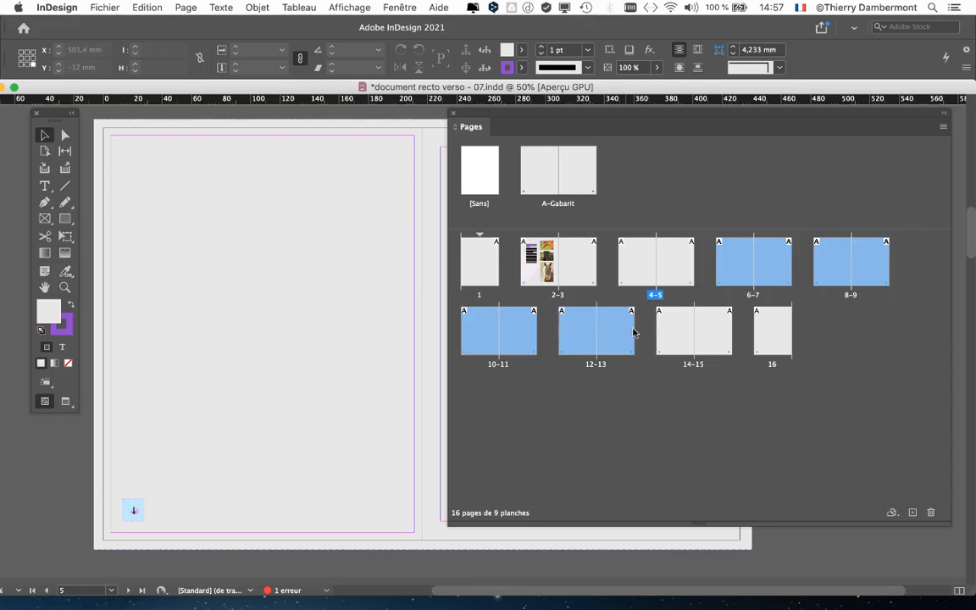
pyautogui.click(870, 355)
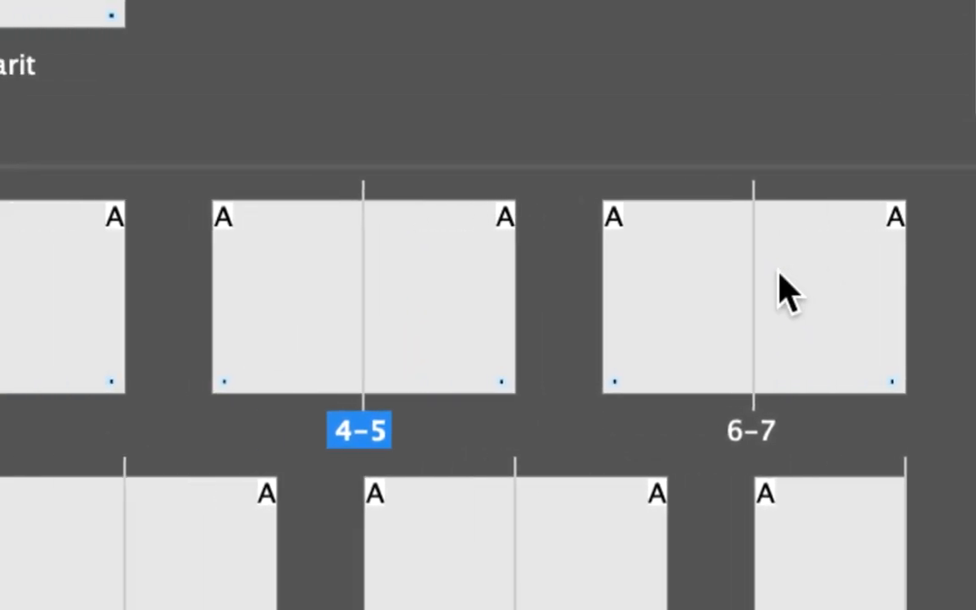
# Select the non-adjacent pages 6, 8, 11 and 15 together in the Pages panel
pyautogui.click(385, 10)
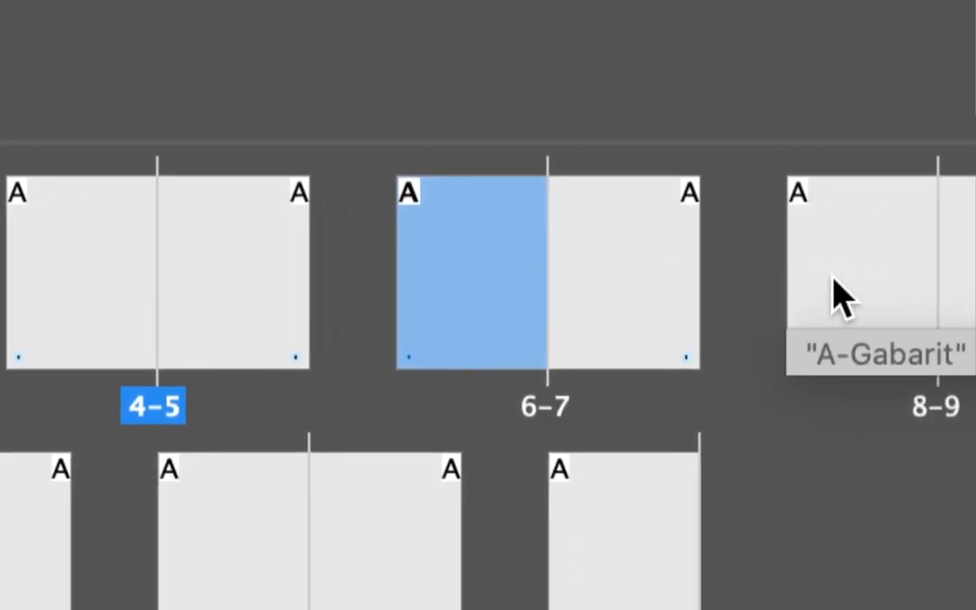
pyautogui.keyDown('super'); pyautogui.click(839, 296); pyautogui.keyUp('super')
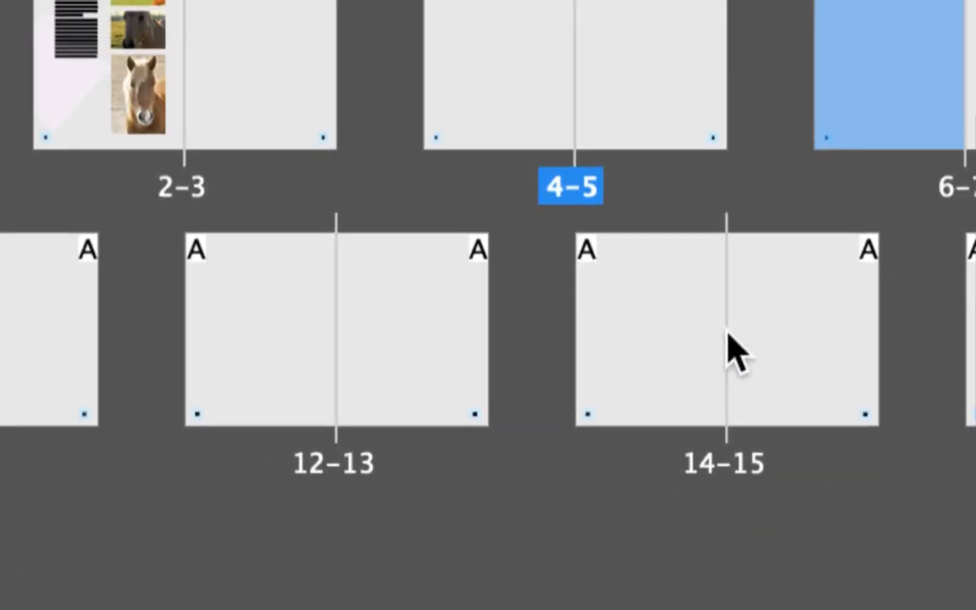
pyautogui.keyDown('super'); pyautogui.click(338, 559); pyautogui.keyUp('super')
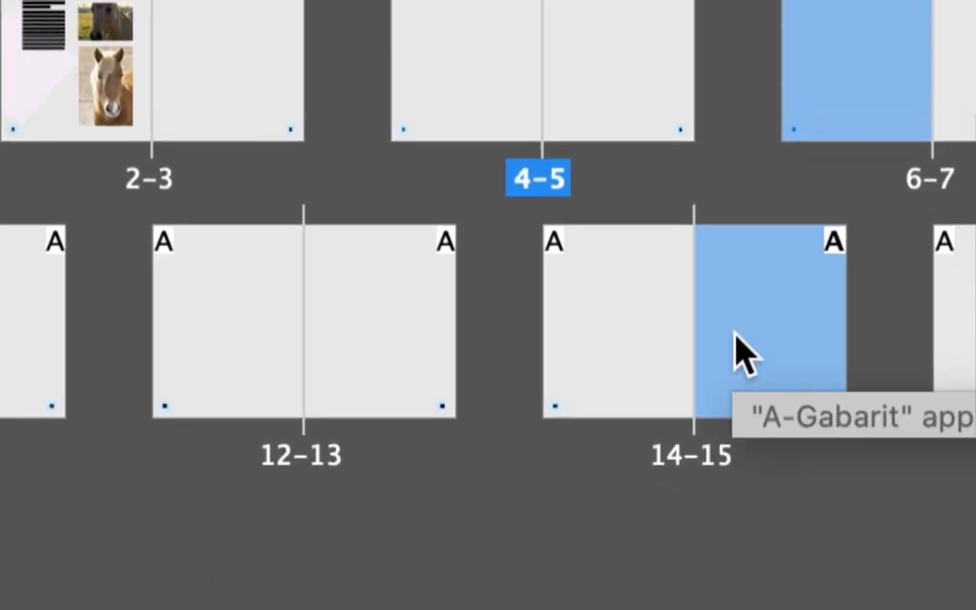
pyautogui.keyDown('super'); pyautogui.click(552, 335); pyautogui.keyUp('super')
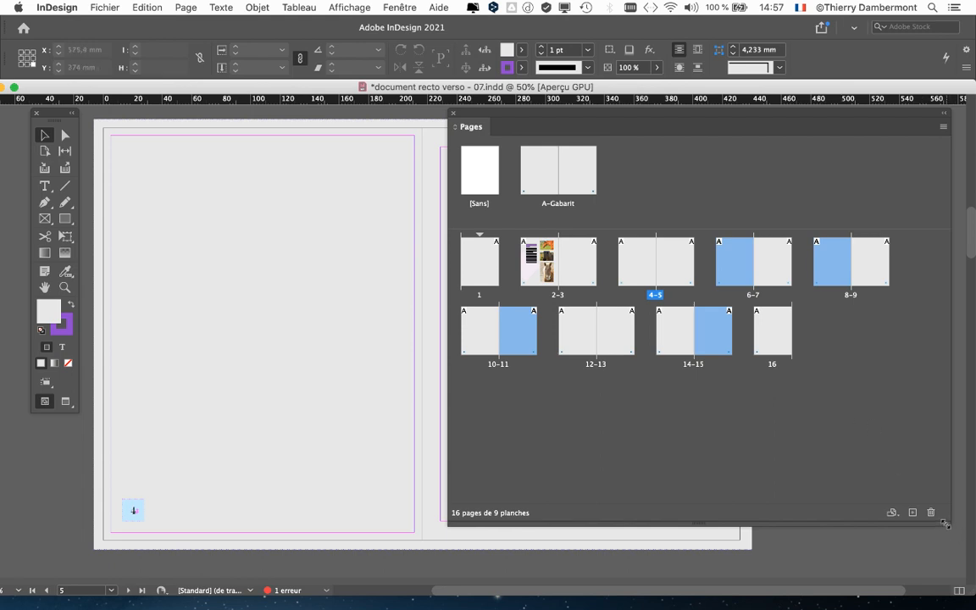
# Clear the page selection, and shrink the Pages panel and move it over the right-hand page
pyautogui.moveTo(945, 524); pyautogui.dragTo(806, 455)
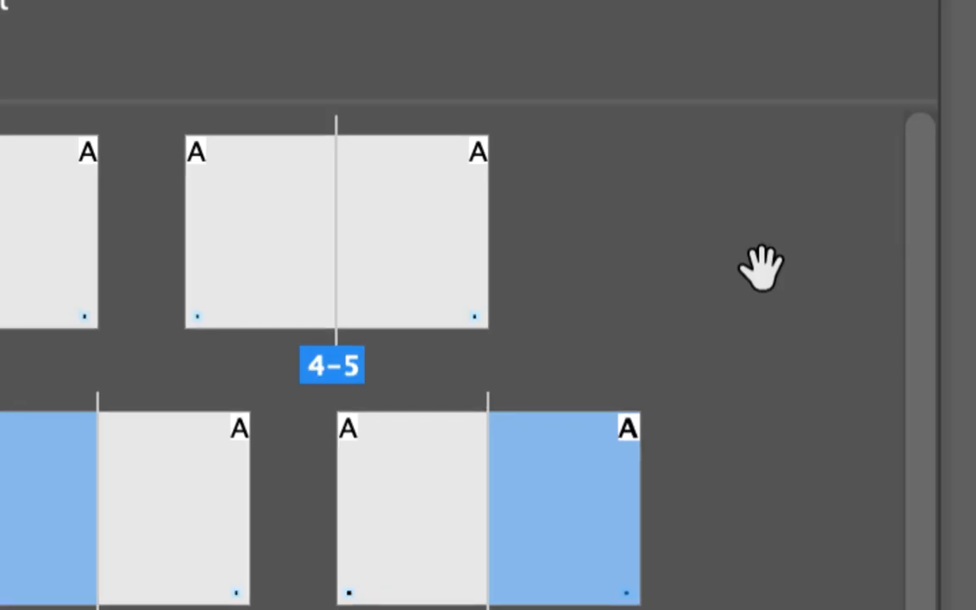
pyautogui.click(763, 271)
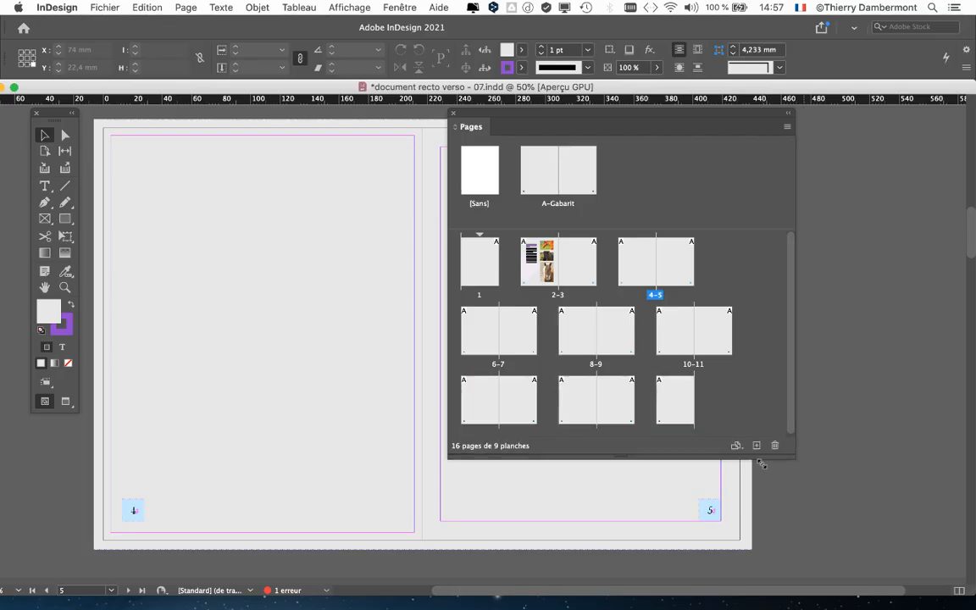
pyautogui.moveTo(762, 463); pyautogui.dragTo(683, 477)
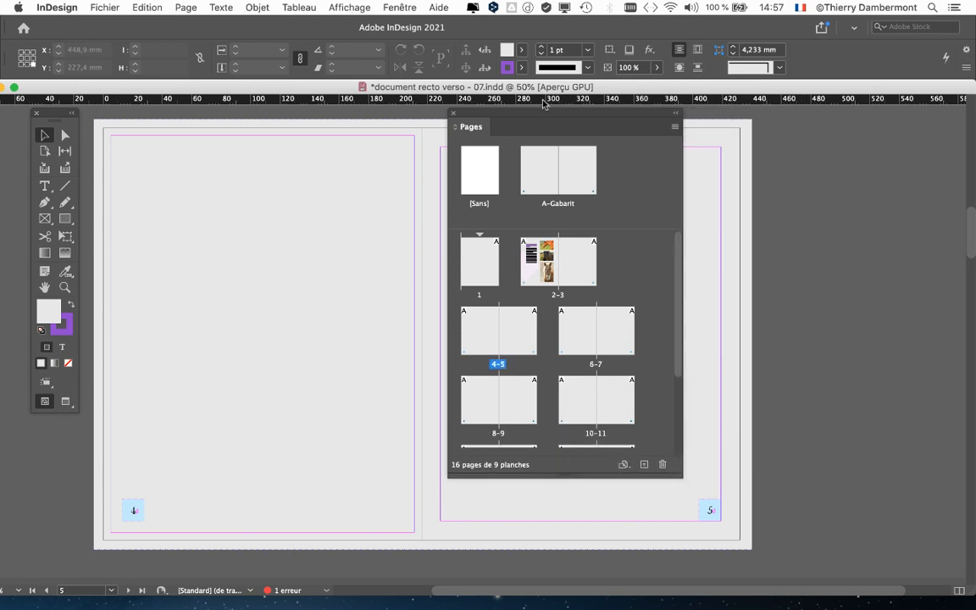
pyautogui.moveTo(543, 113); pyautogui.dragTo(725, 165)
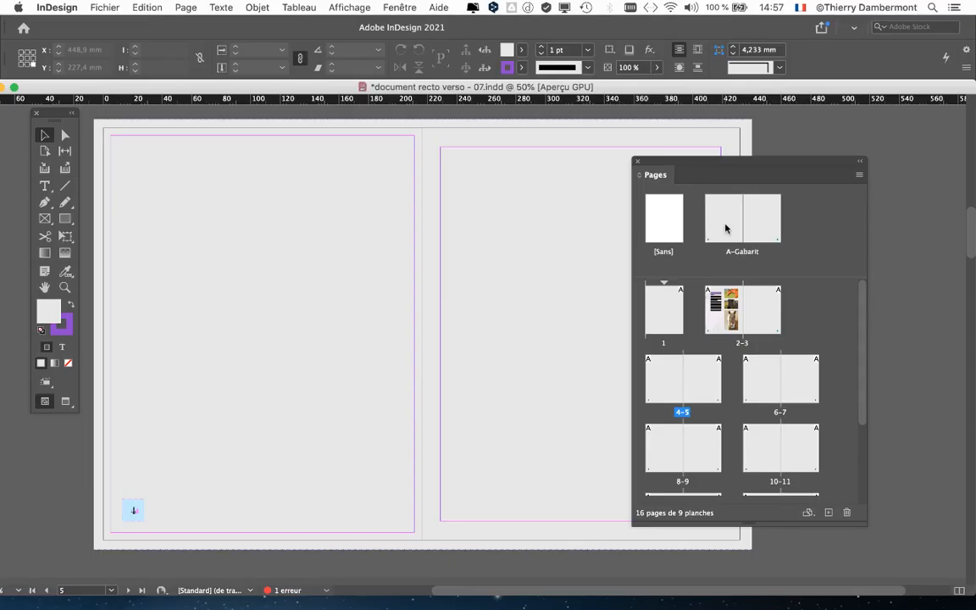
# Move the Pages panel off page 5, preview the 4–5 spread without guides, and return to the normal view
pyautogui.moveTo(669, 164); pyautogui.dragTo(835, 179)
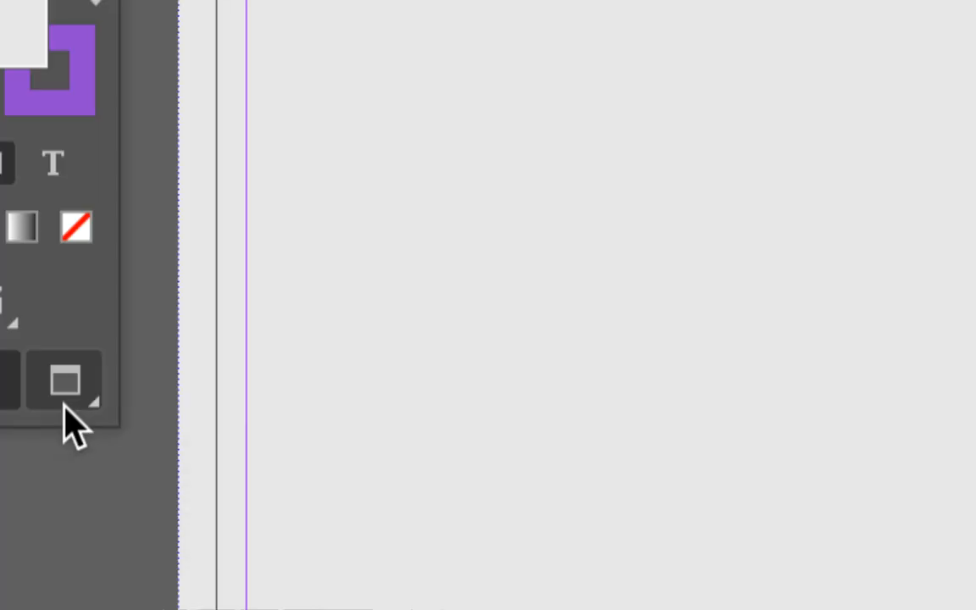
pyautogui.click(64, 405)
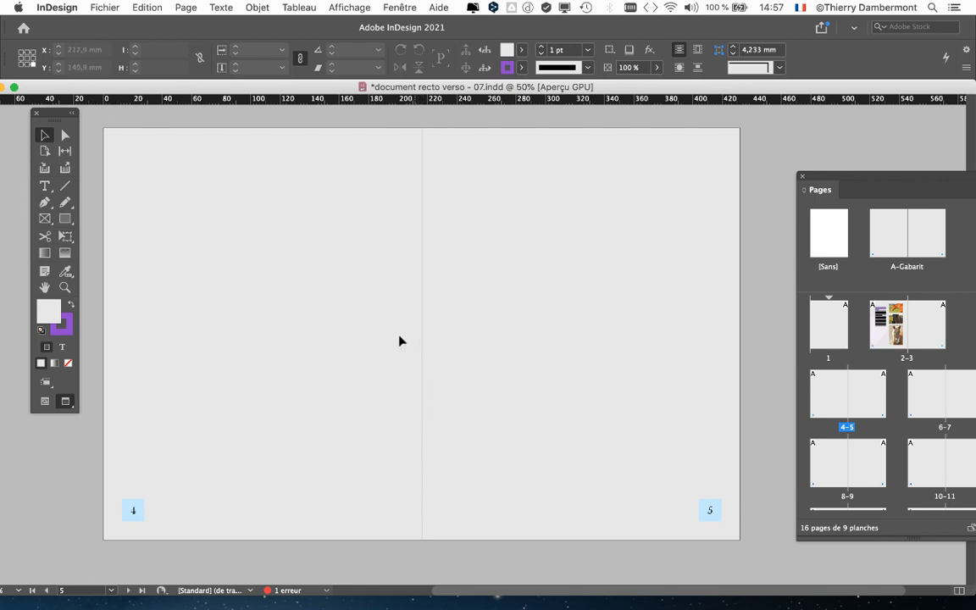
pyautogui.click(48, 403)
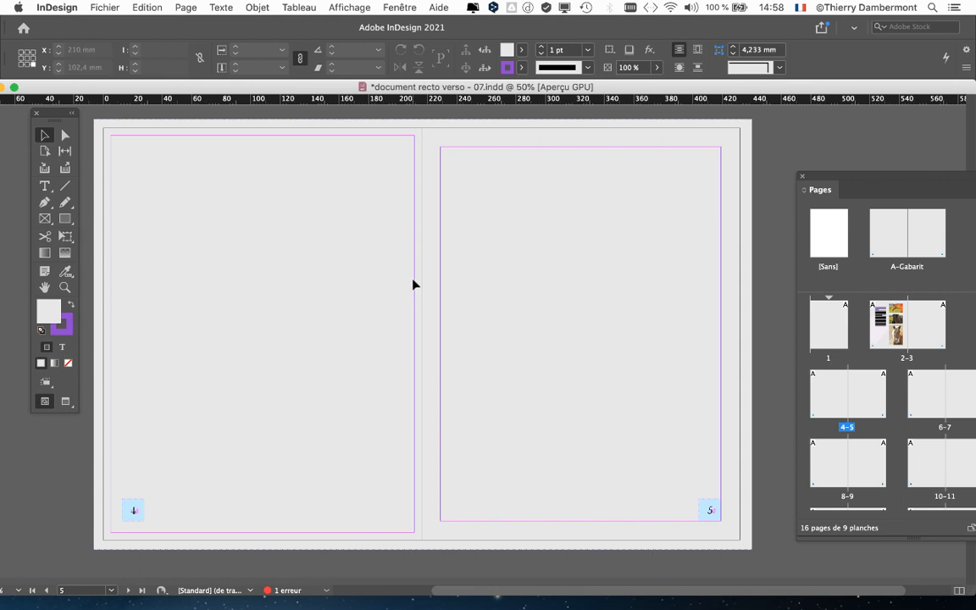
# Bring the Pages panel back over the spread and display page 2 with its horse photos
pyautogui.moveTo(903, 181); pyautogui.dragTo(708, 167)
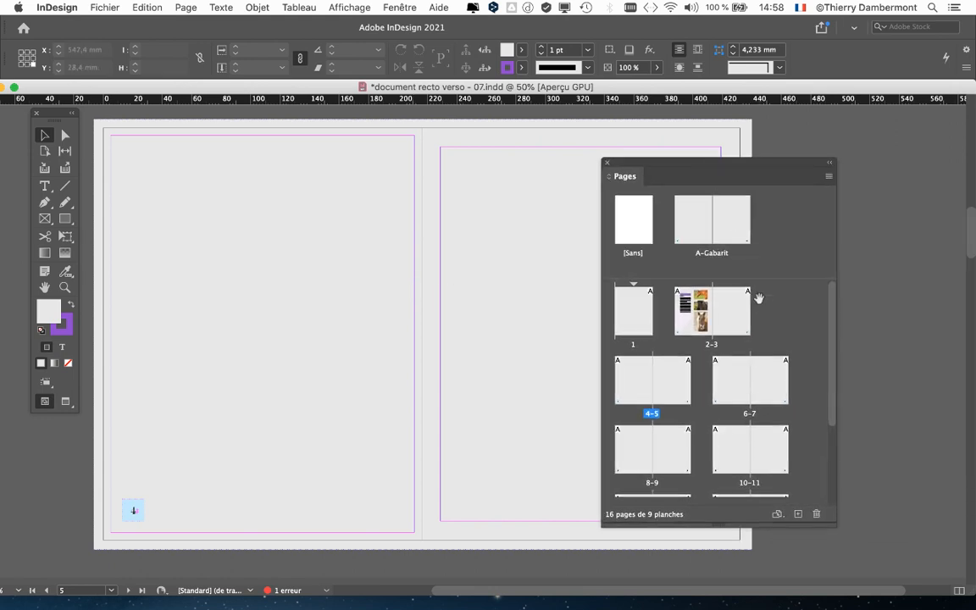
pyautogui.scroll(-2, 767, 356)
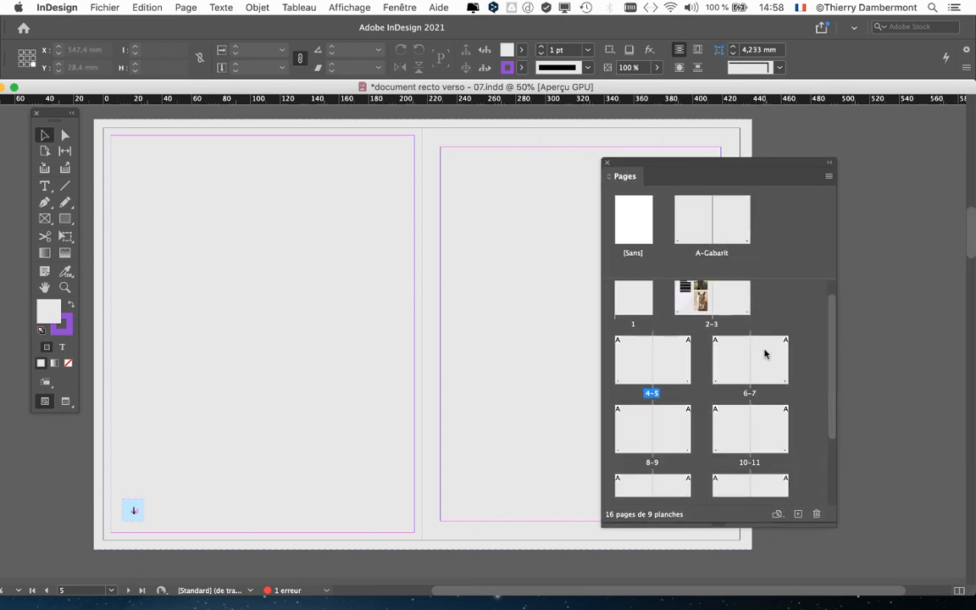
pyautogui.scroll(2, 702, 342)
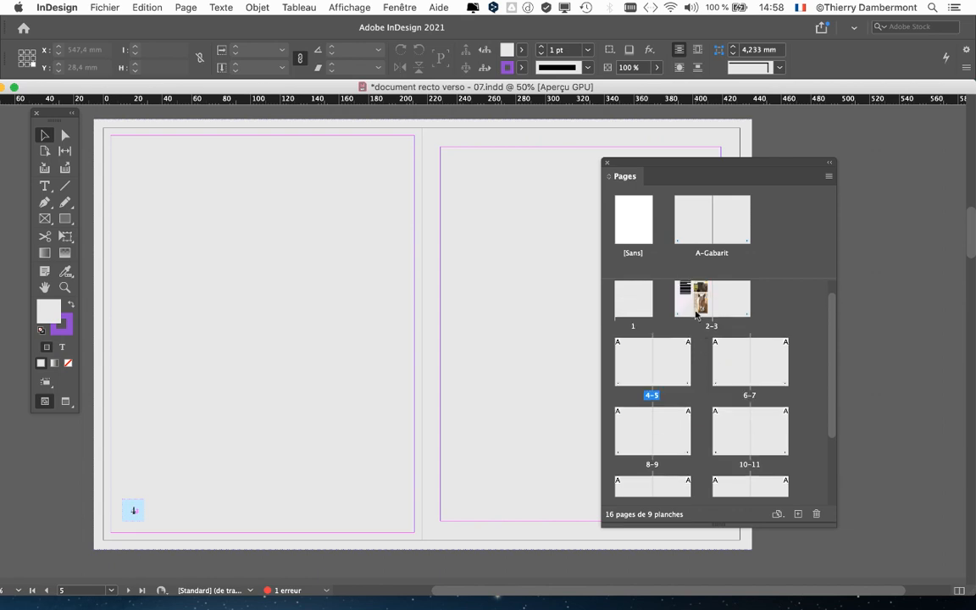
pyautogui.doubleClick(695, 311)
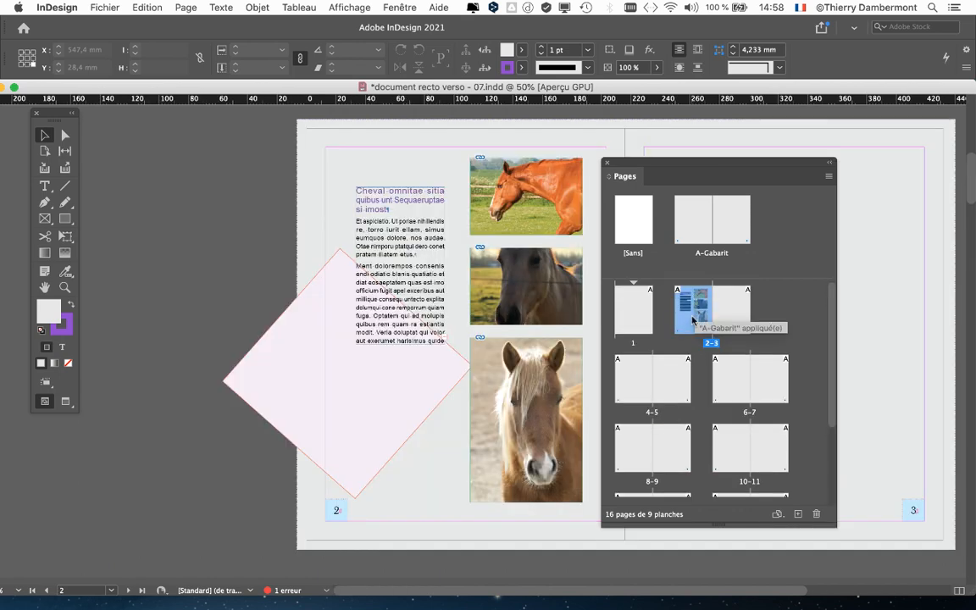
# Display the 8–9 spread and move the Pages and Tools panels aside so both pages are fully uncovered
pyautogui.doubleClick(649, 440)
pyautogui.moveTo(647, 165); pyautogui.dragTo(869, 167)
pyautogui.hscroll(4, 523, 268)
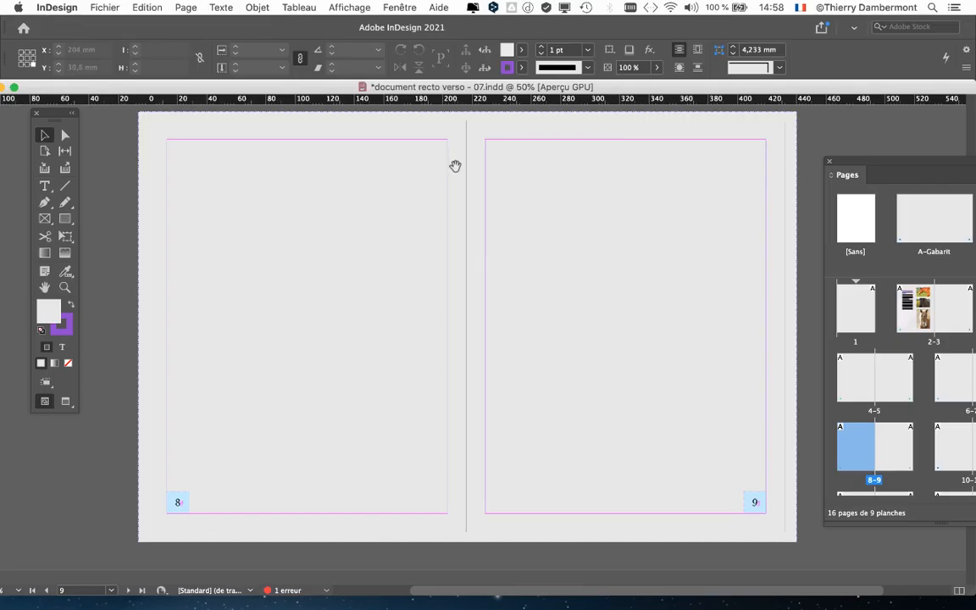
pyautogui.moveTo(455, 166); pyautogui.dragTo(390, 171)
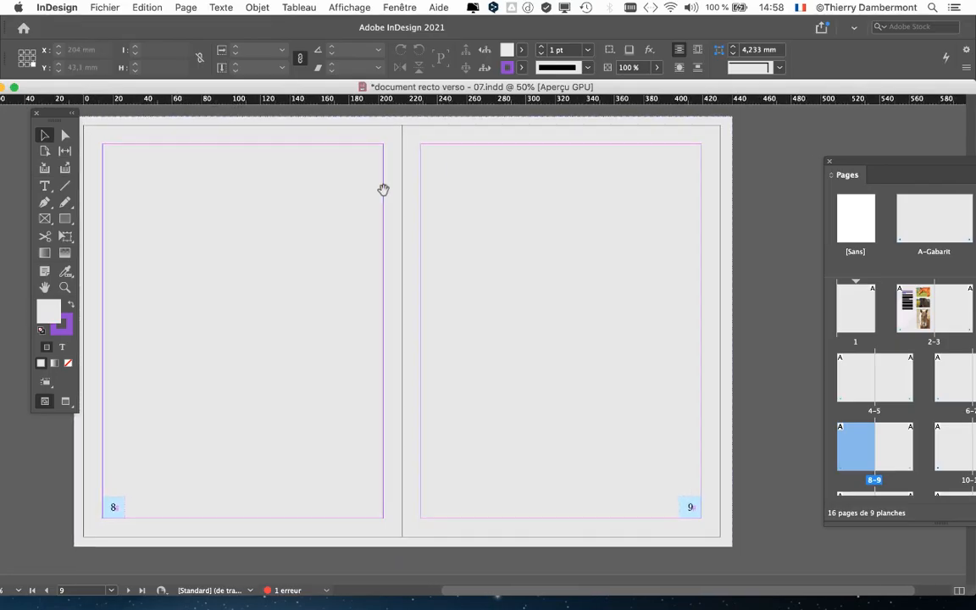
pyautogui.moveTo(43, 119); pyautogui.dragTo(25, 119)
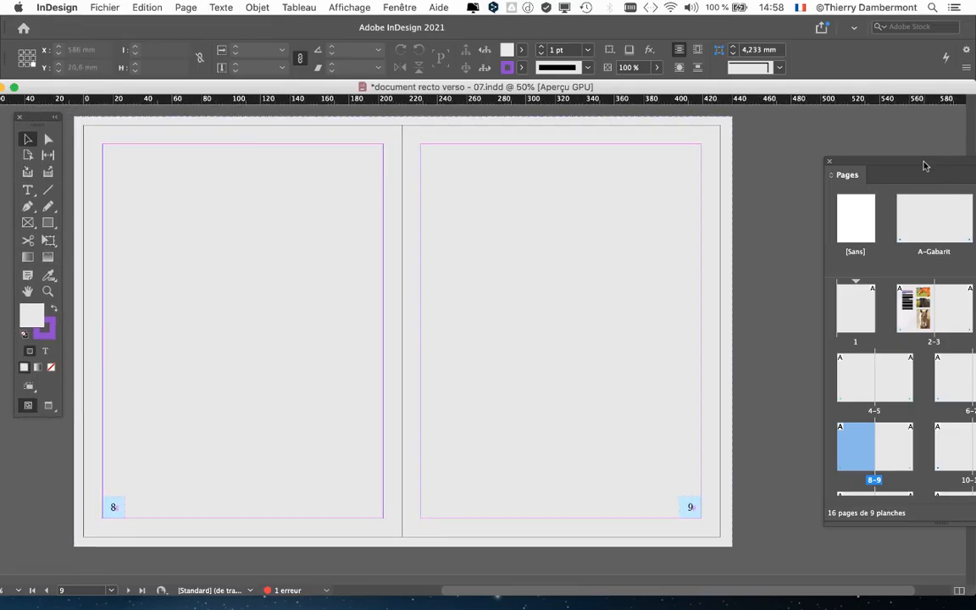
# Bring the Pages panel closer and select both pages of the A-Gabarit master spread
pyautogui.moveTo(851, 160); pyautogui.dragTo(757, 144)
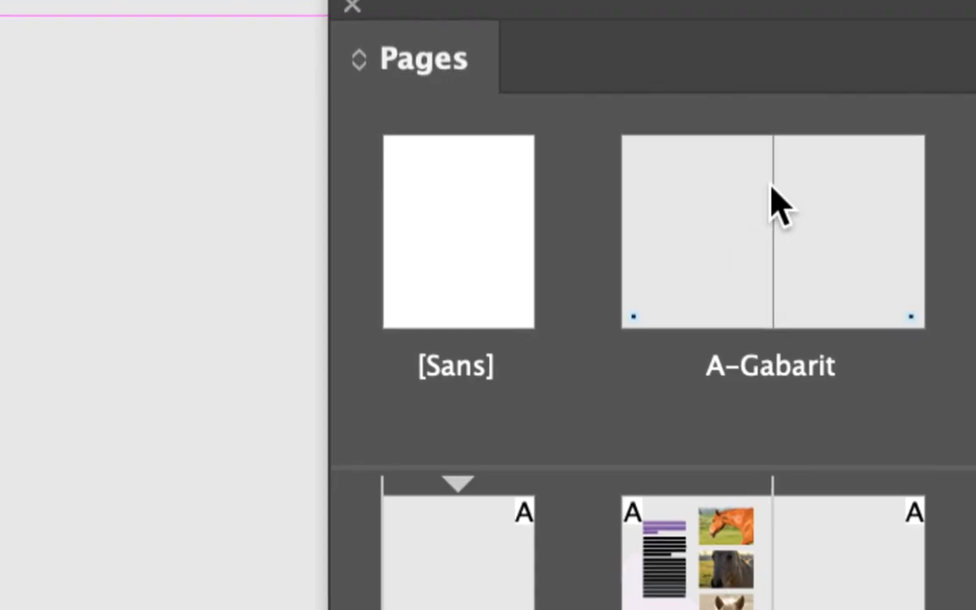
pyautogui.click(765, 199)
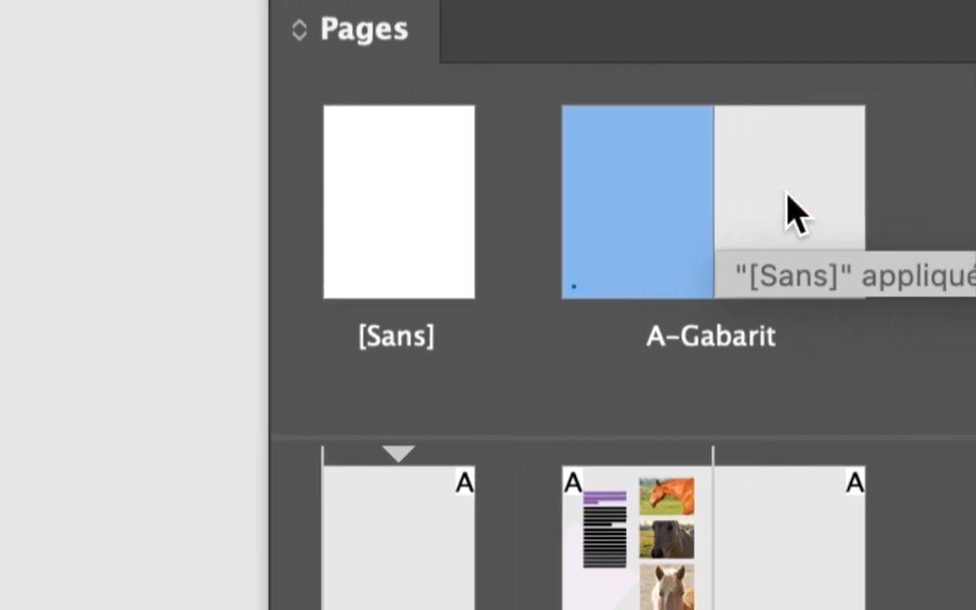
pyautogui.keyDown('shift'); pyautogui.click(795, 214); pyautogui.keyUp('shift')
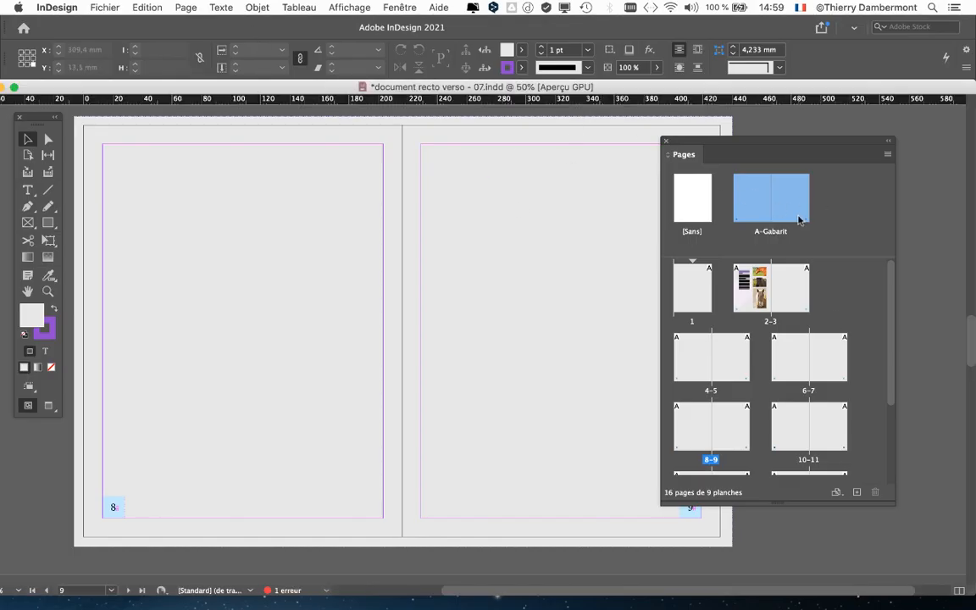
# Open the margin and column settings for the selected master pages and unlink the four margin values
pyautogui.click(186, 7)
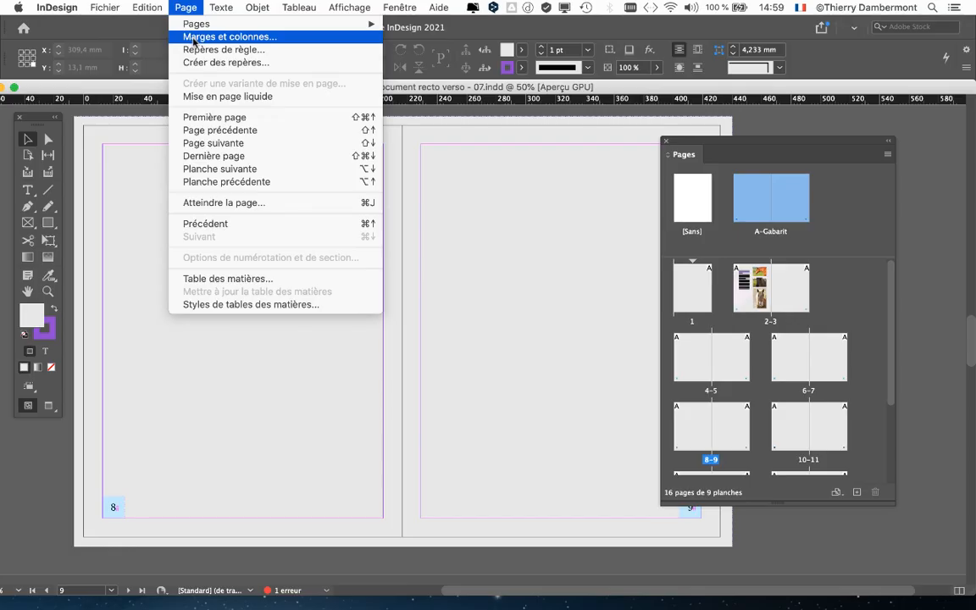
pyautogui.click(194, 38)
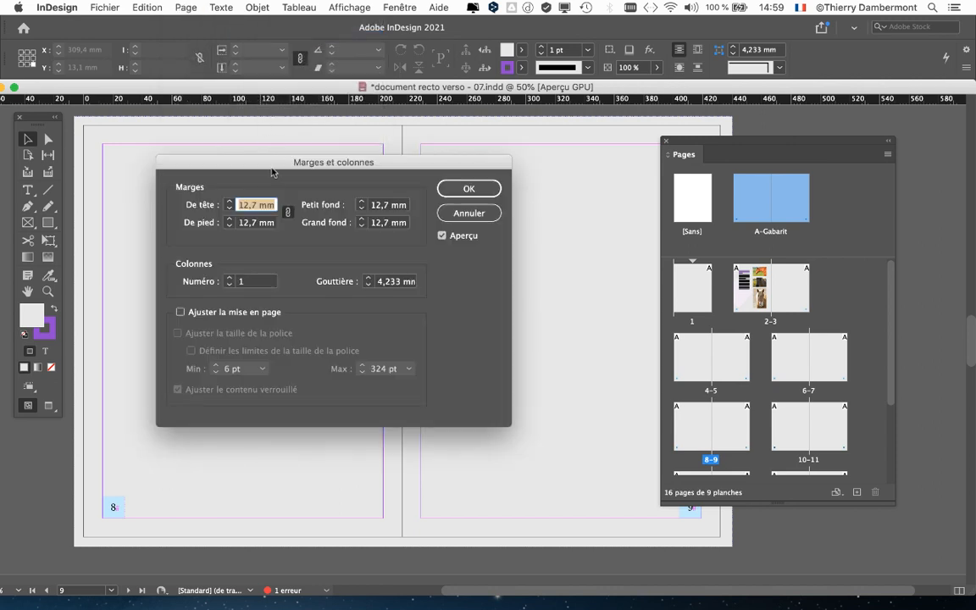
pyautogui.moveTo(272, 173); pyautogui.dragTo(552, 60)
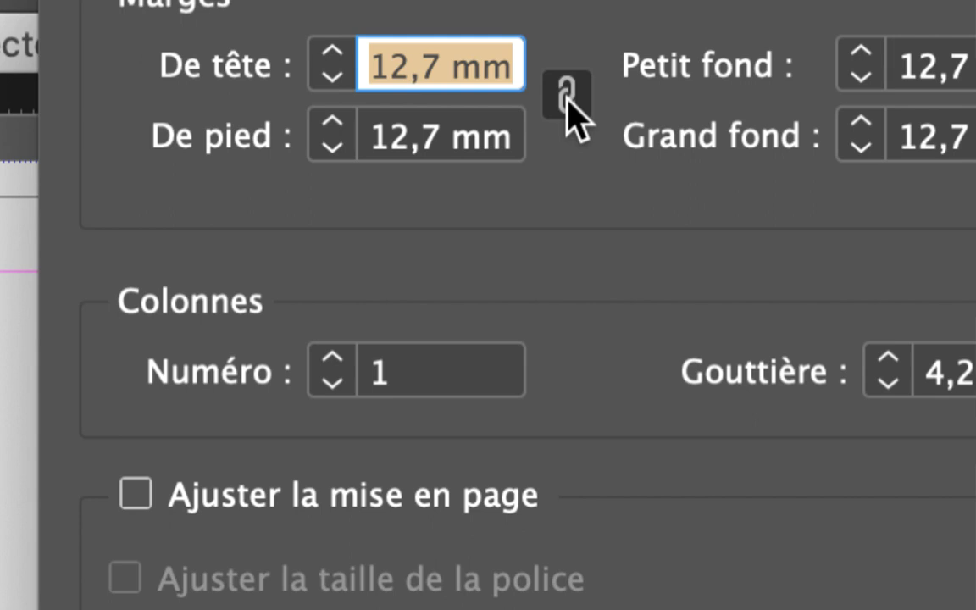
pyautogui.click(567, 96)
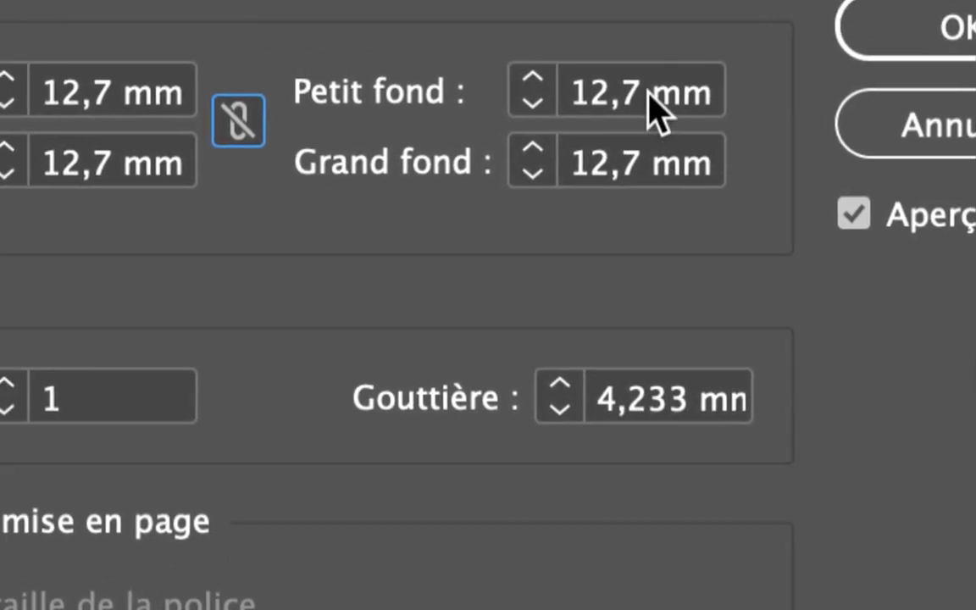
# Set the inside margin (Petit fond) of the master pages to 25 mm and apply the change
pyautogui.moveTo(649, 93); pyautogui.dragTo(558, 97)
pyautogui.write('2')
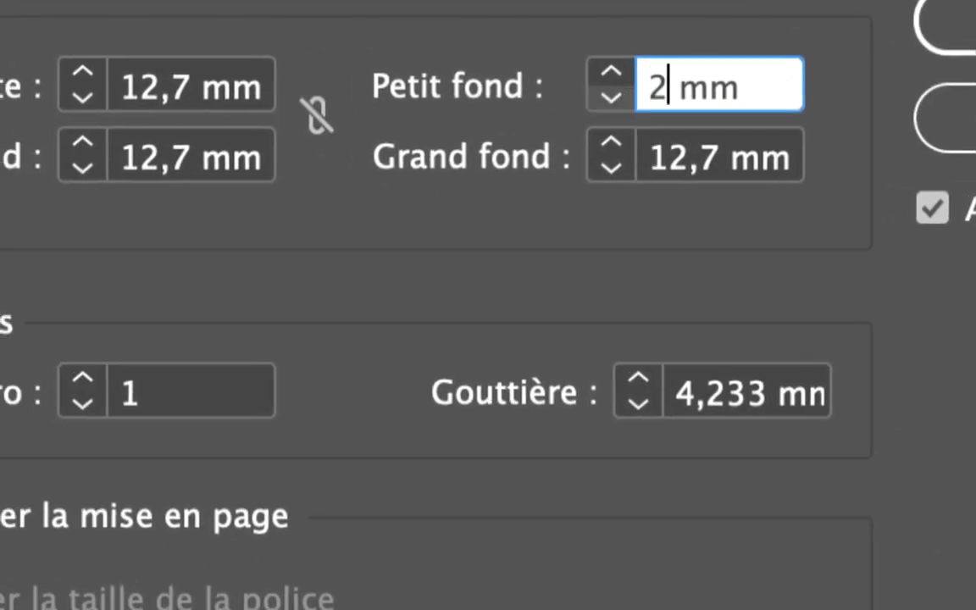
pyautogui.write('5')
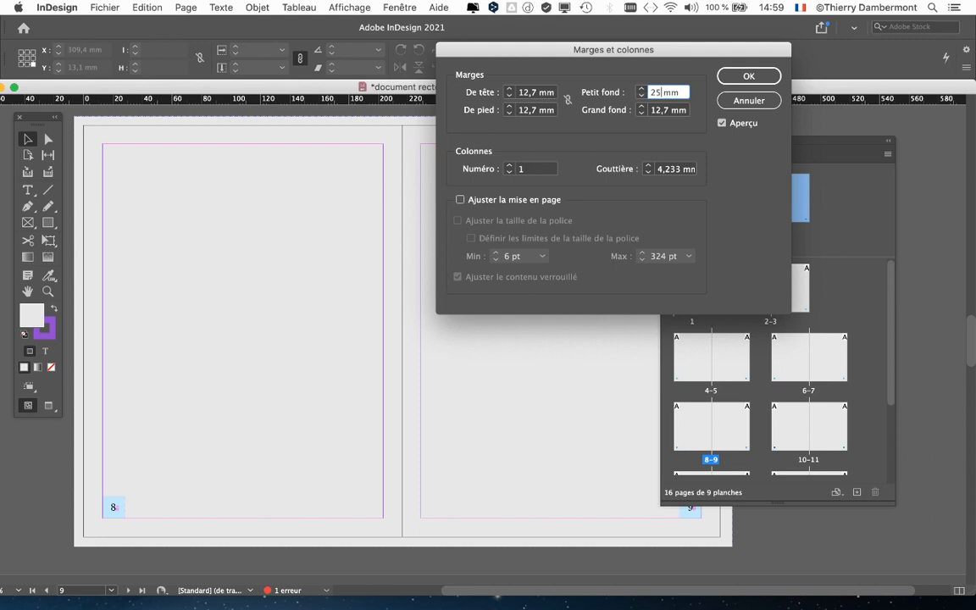
pyautogui.press('Tab')
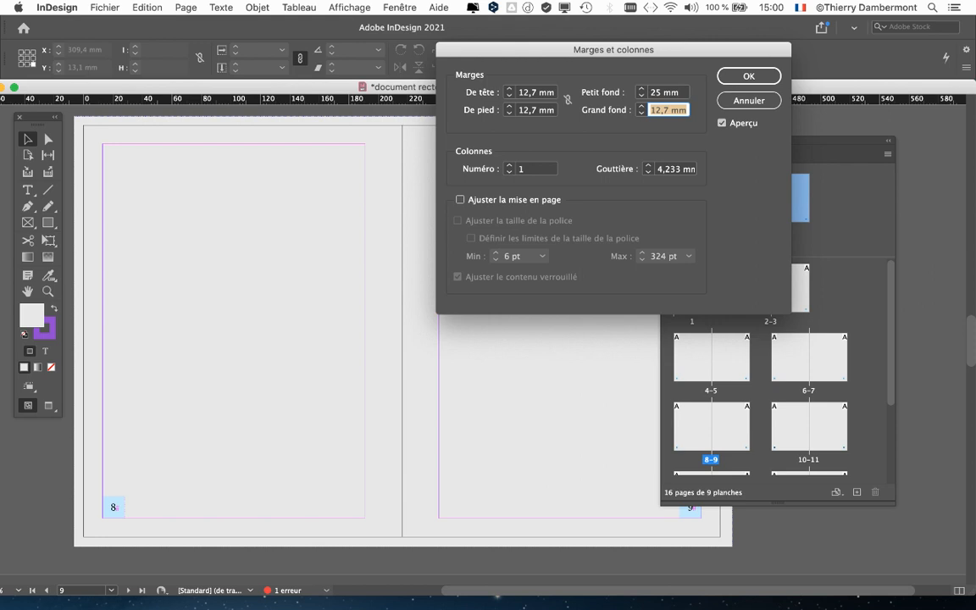
pyautogui.moveTo(614, 50); pyautogui.dragTo(801, 30)
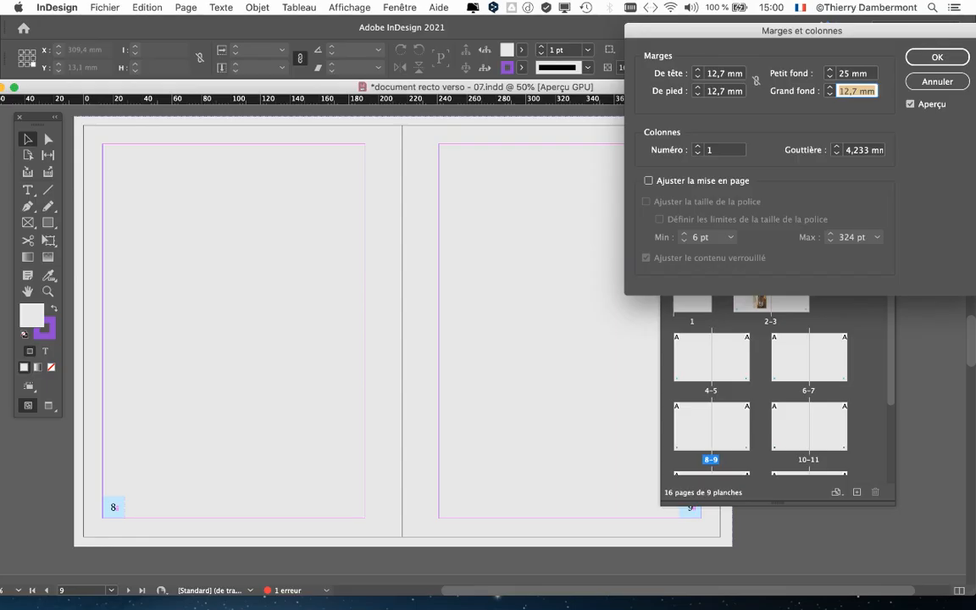
pyautogui.press('Return')
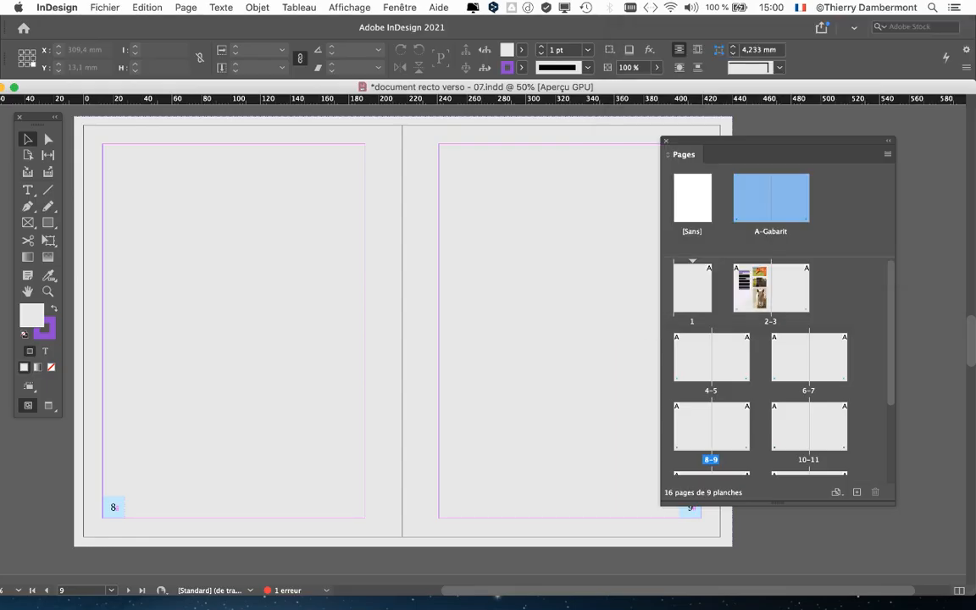
# Move the Pages panel aside to examine the margins on the 8–9 spread, and bring it back over page 9
pyautogui.moveTo(760, 142); pyautogui.dragTo(863, 146)
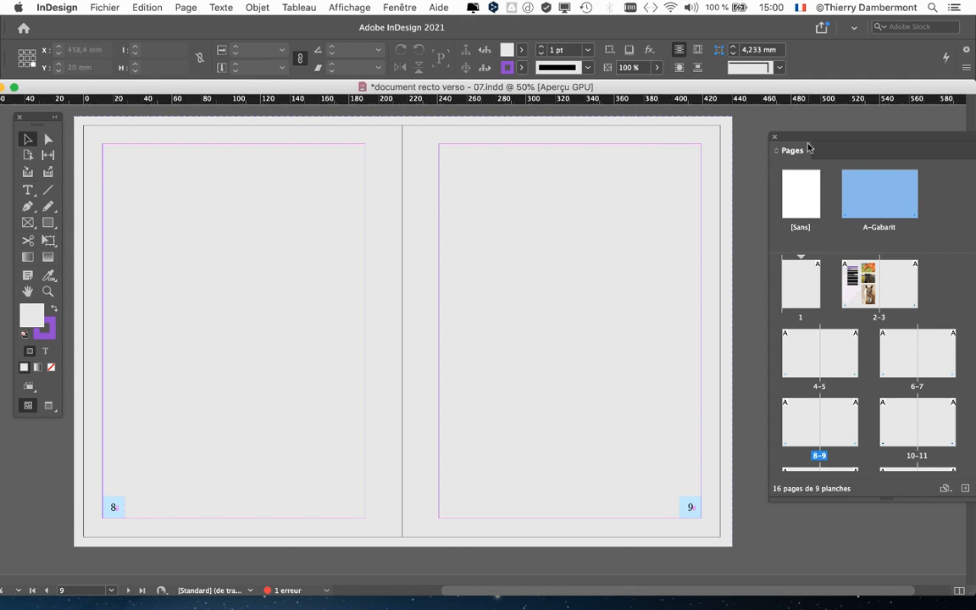
pyautogui.moveTo(812, 141); pyautogui.dragTo(860, 138)
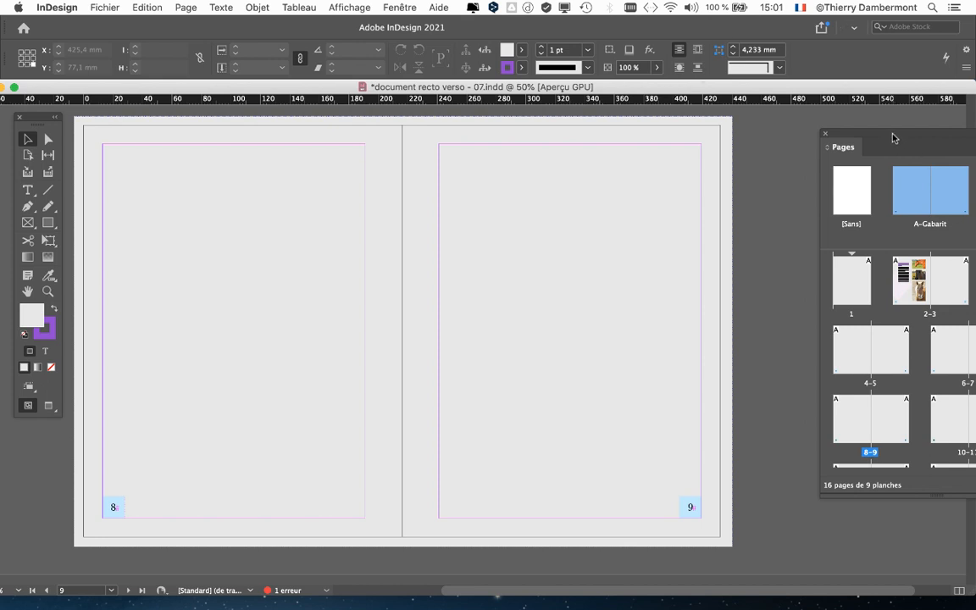
pyautogui.moveTo(893, 136); pyautogui.dragTo(721, 124)
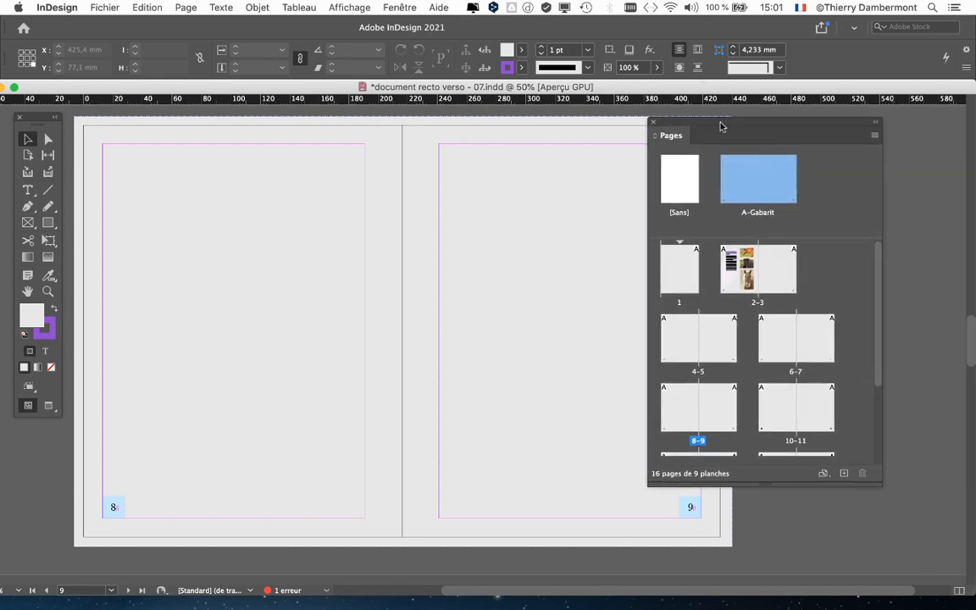